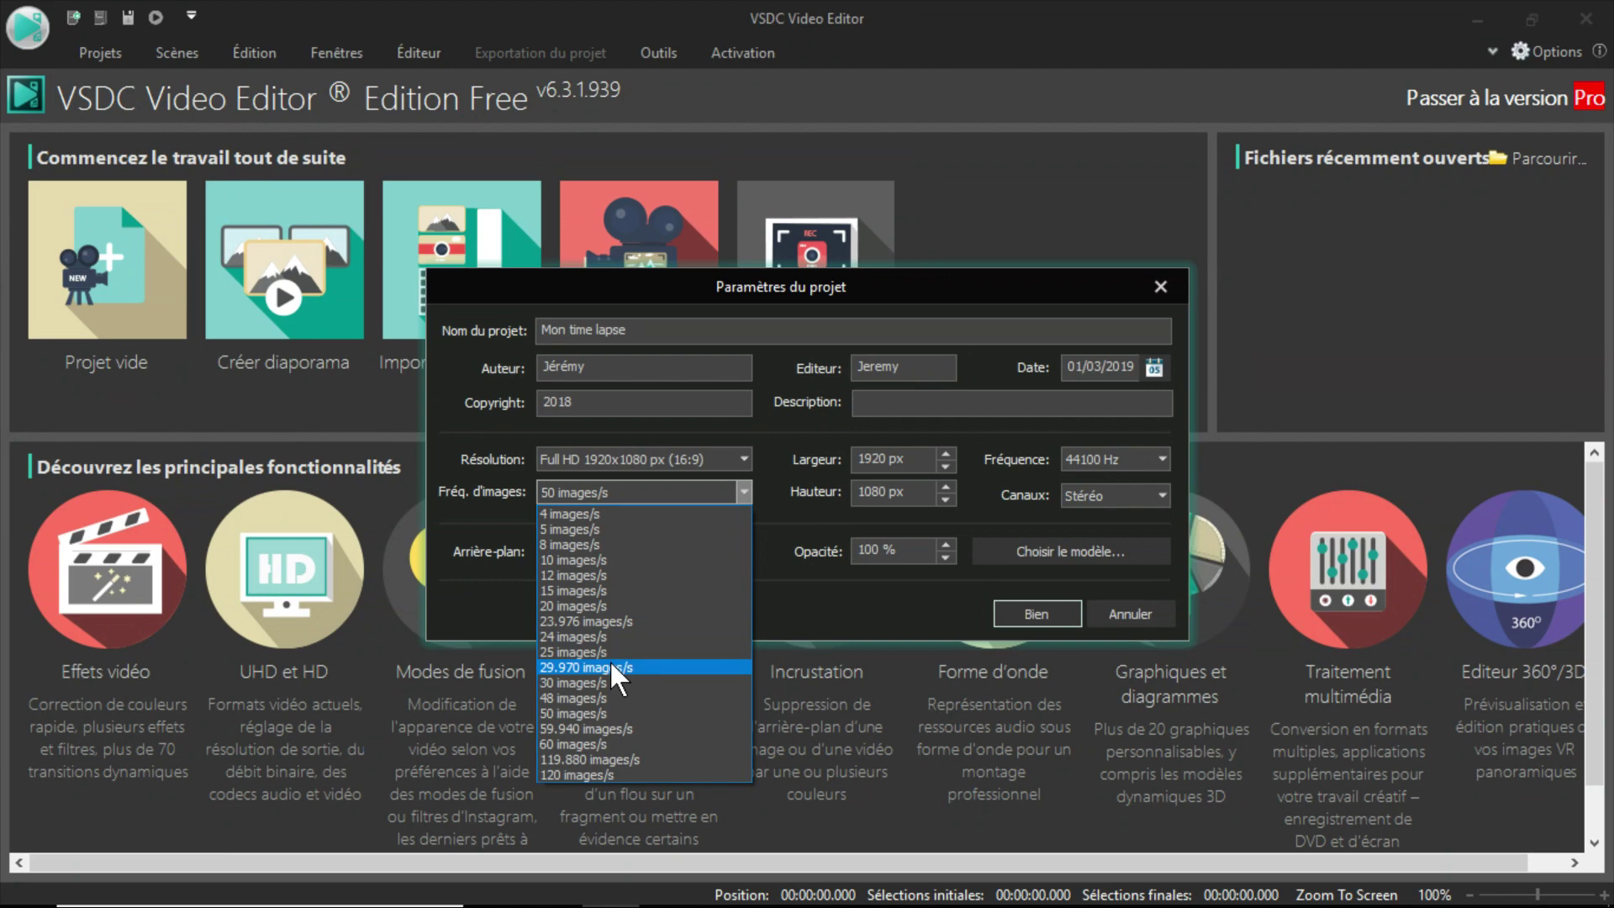
# Create the project with a frame rate of 29.970 images/s and enlarge the scene preview by resizing the neighbouring panes.
pyautogui.click(608, 667)
pyautogui.click(1036, 614)
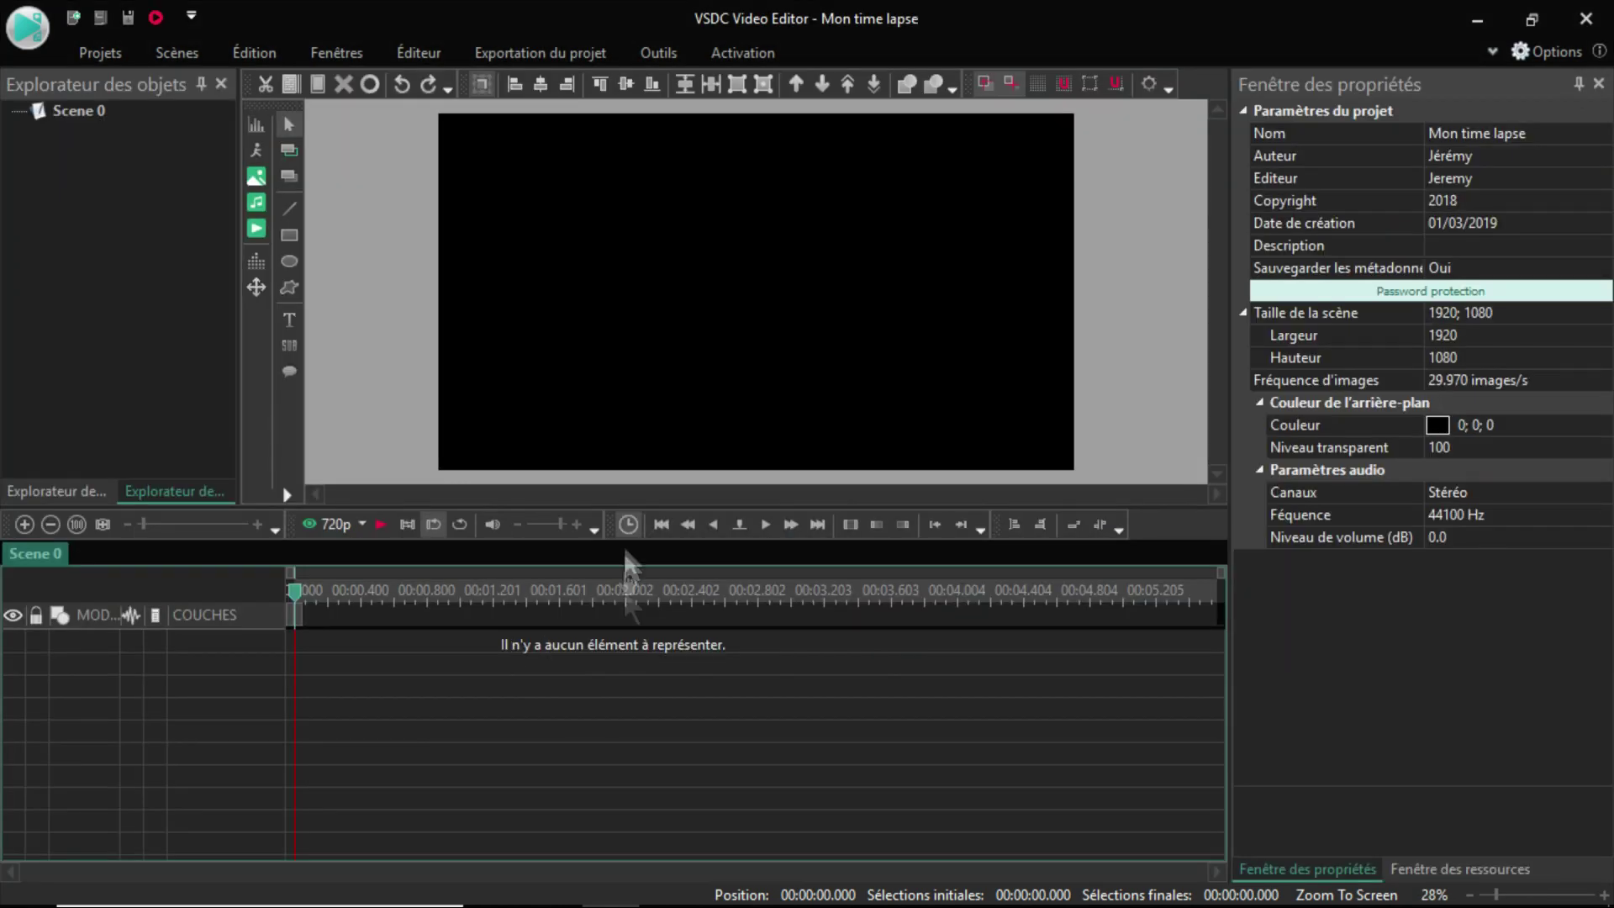
pyautogui.moveTo(641, 506); pyautogui.dragTo(638, 596)
pyautogui.moveTo(241, 454); pyautogui.dragTo(198, 451)
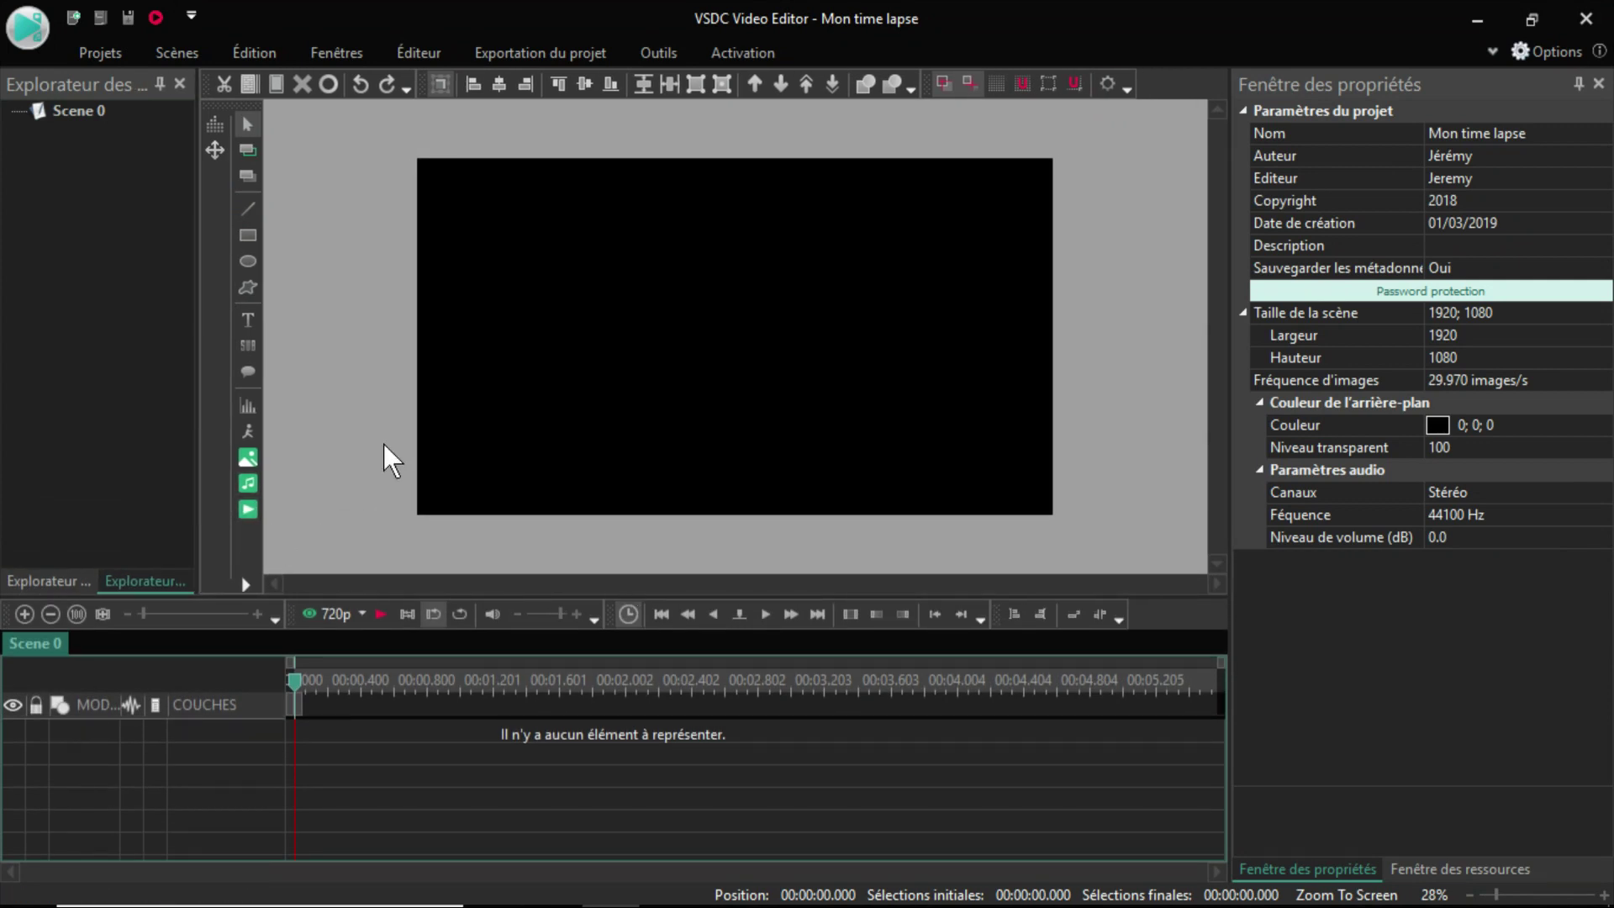
# Add all JPG photos from the "pont flaubert v2" folder to the scene as images.
pyautogui.click(247, 457)
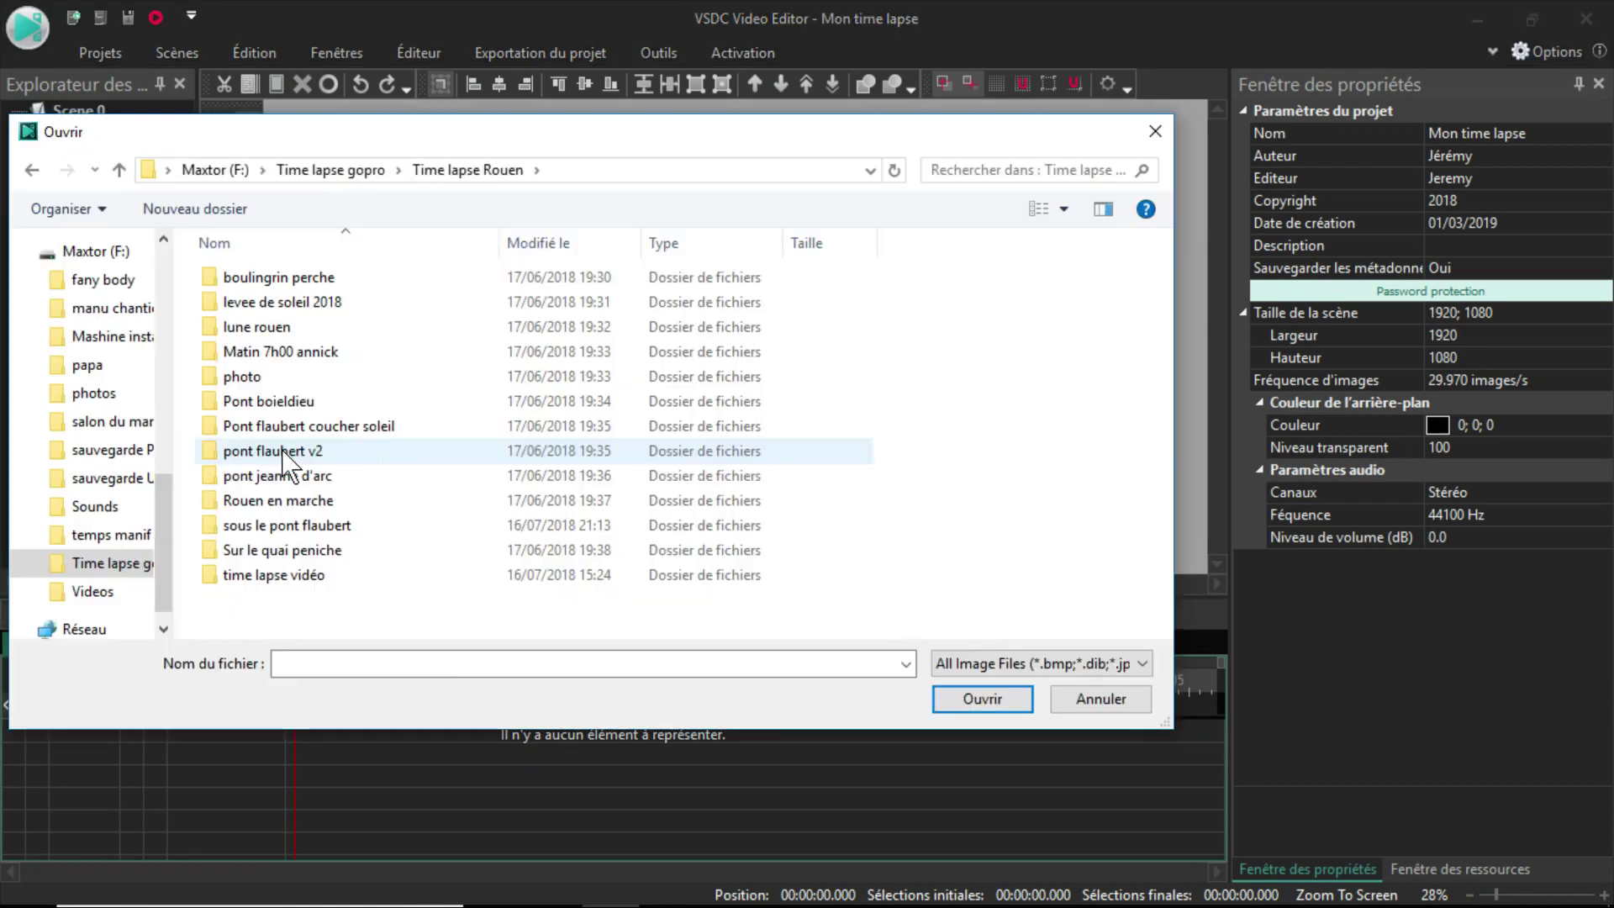
pyautogui.doubleClick(282, 454)
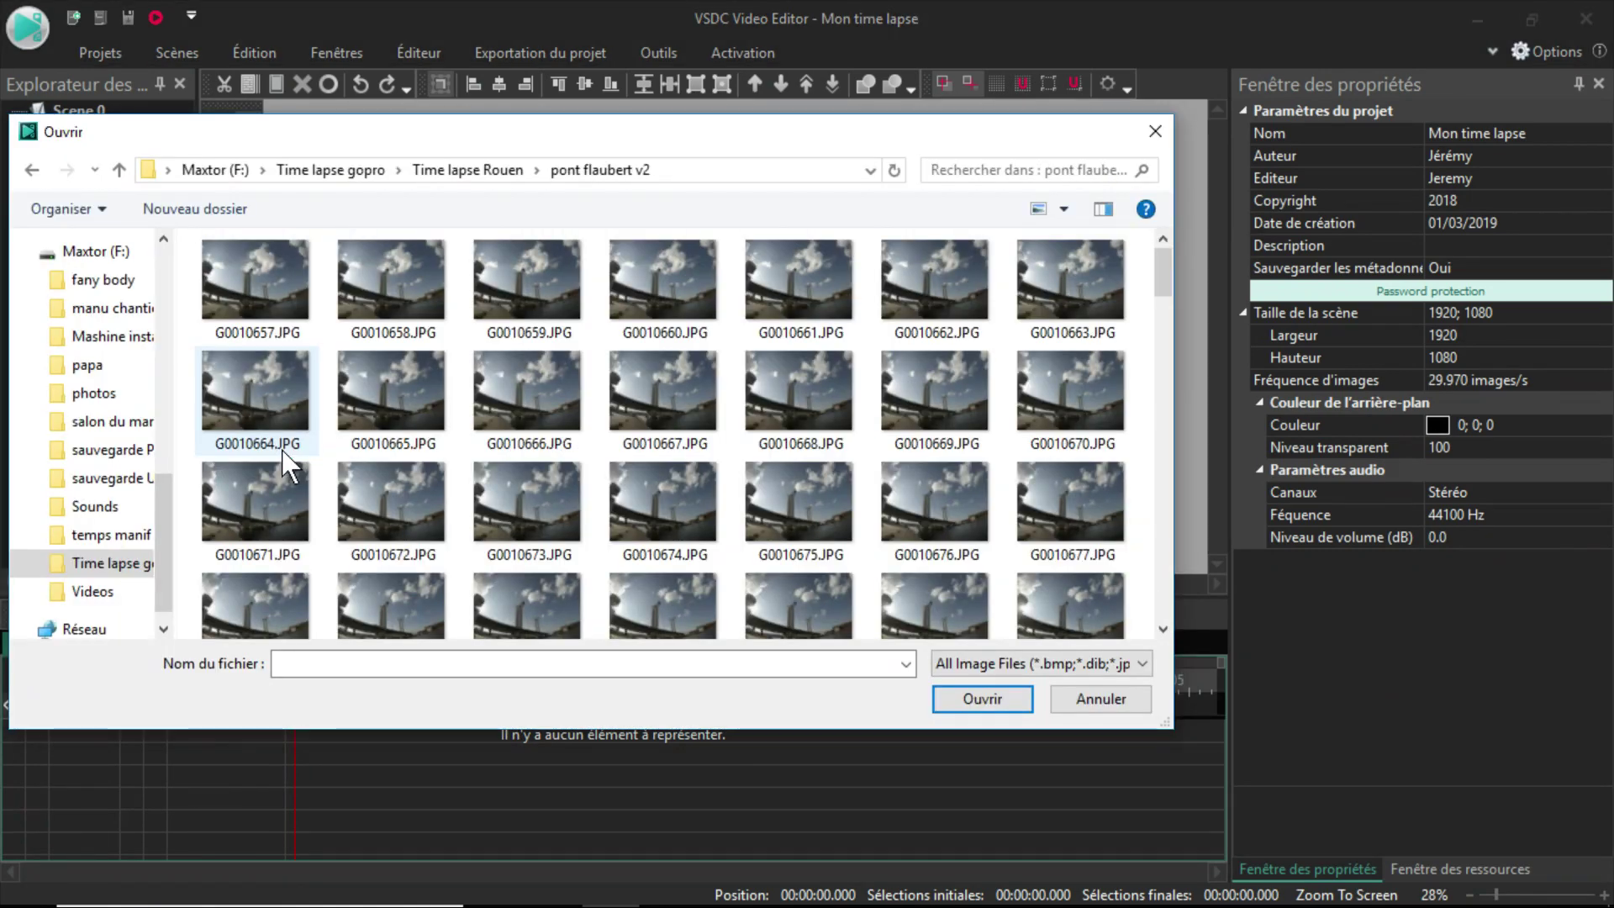
pyautogui.click(254, 269)
pyautogui.scroll(-10, 261, 281)
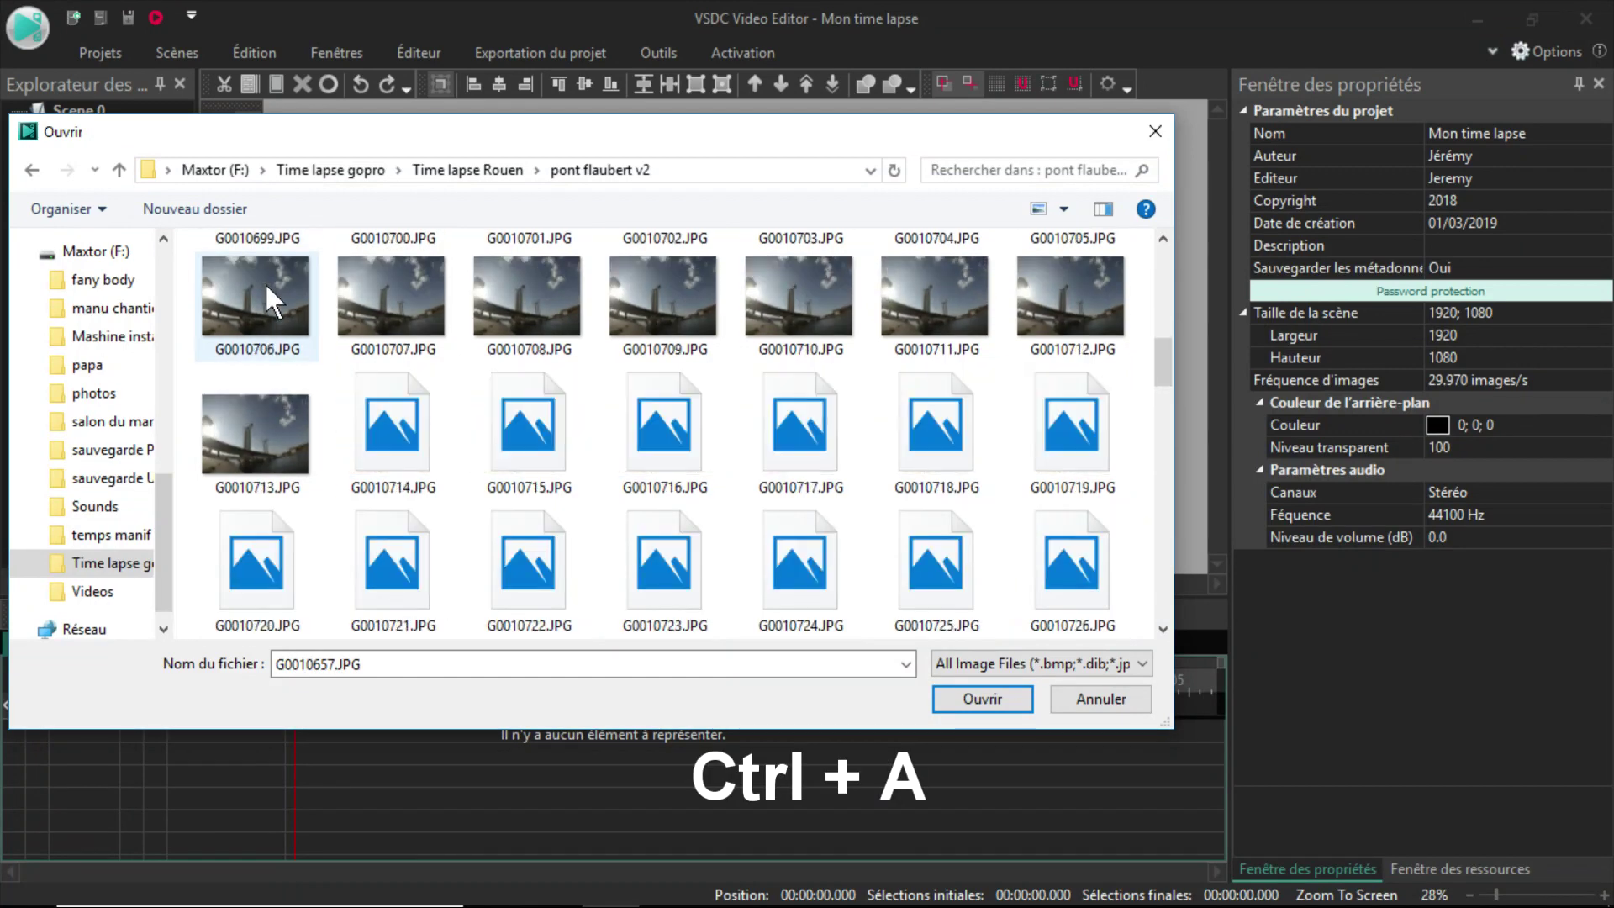
pyautogui.scroll(-5, 265, 283)
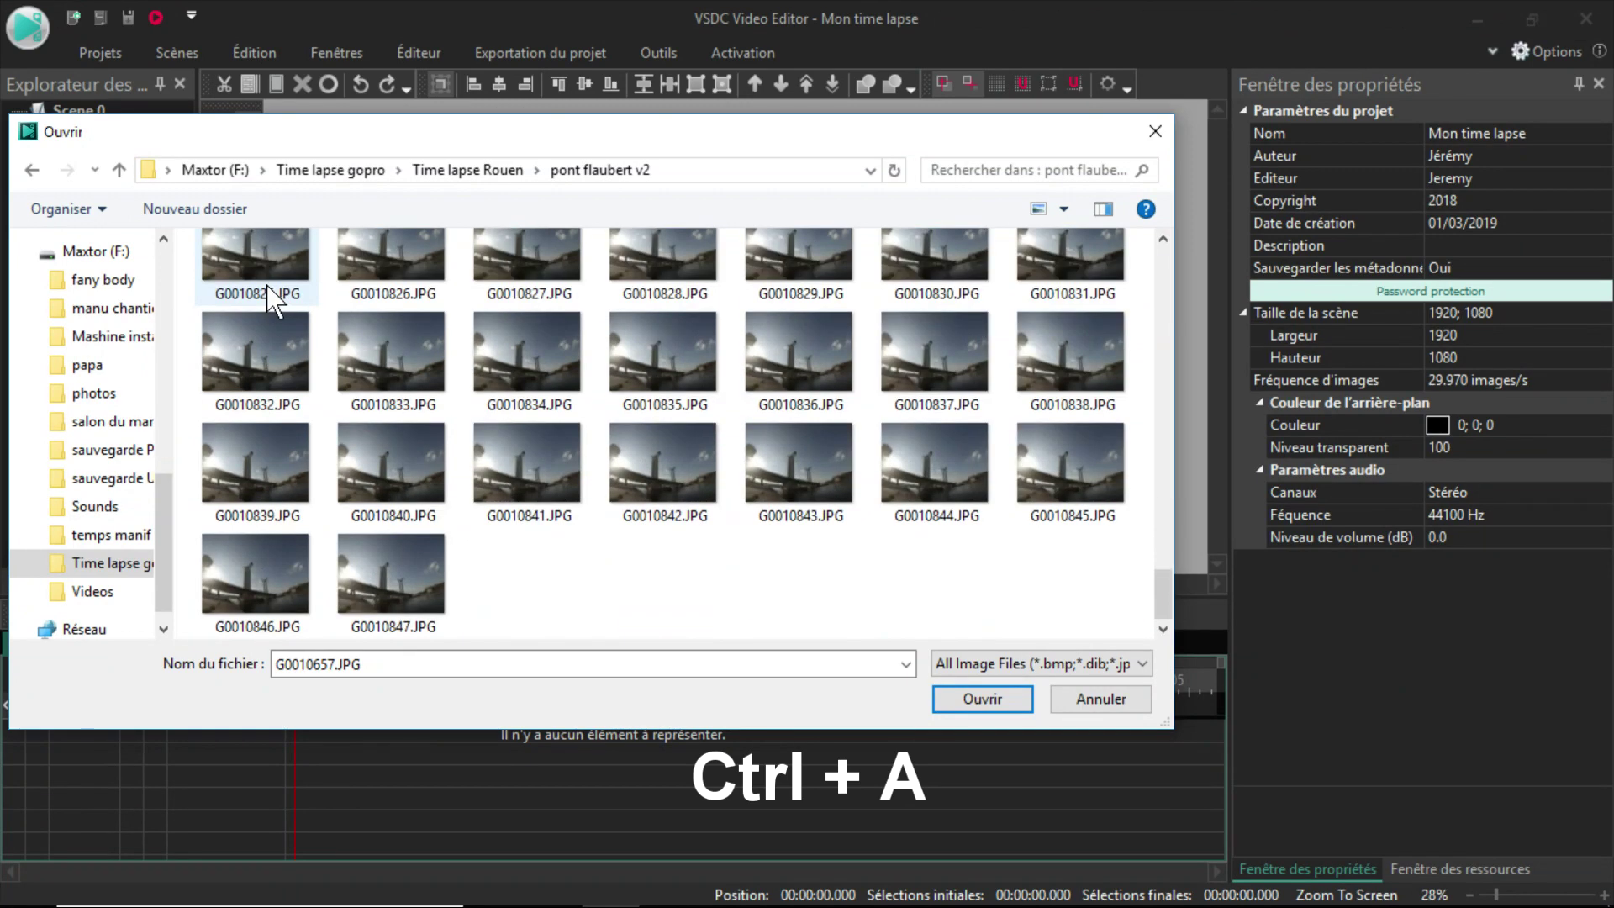
pyautogui.scroll(3, 670, 408)
pyautogui.scroll(-3, 670, 408)
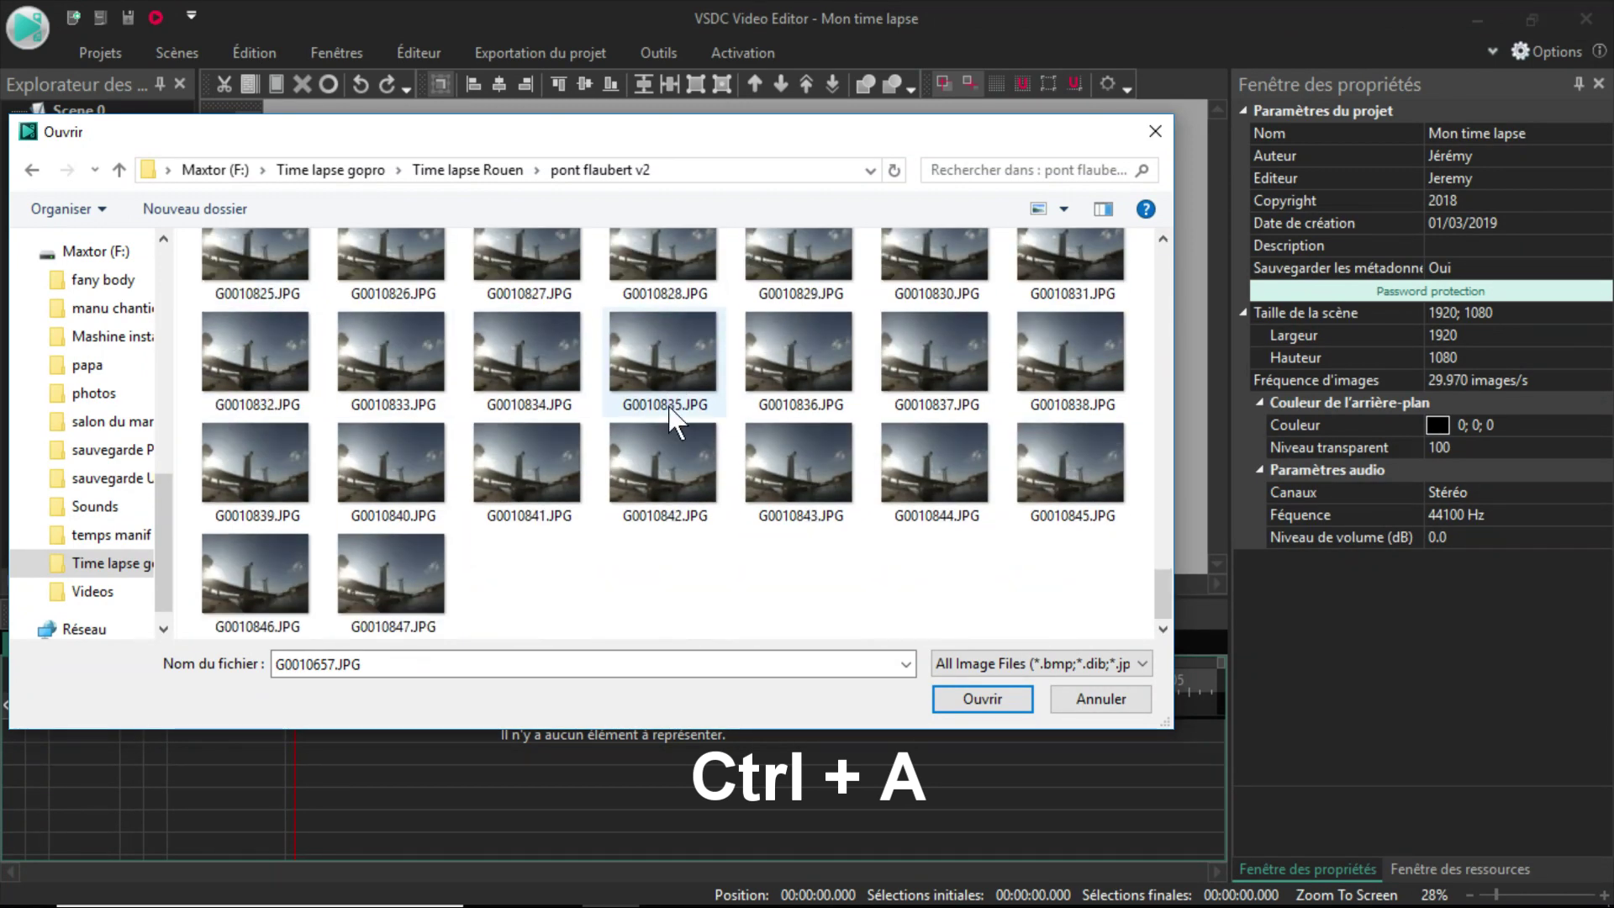
pyautogui.click(390, 573)
pyautogui.hotkey('ctrl', 'a')
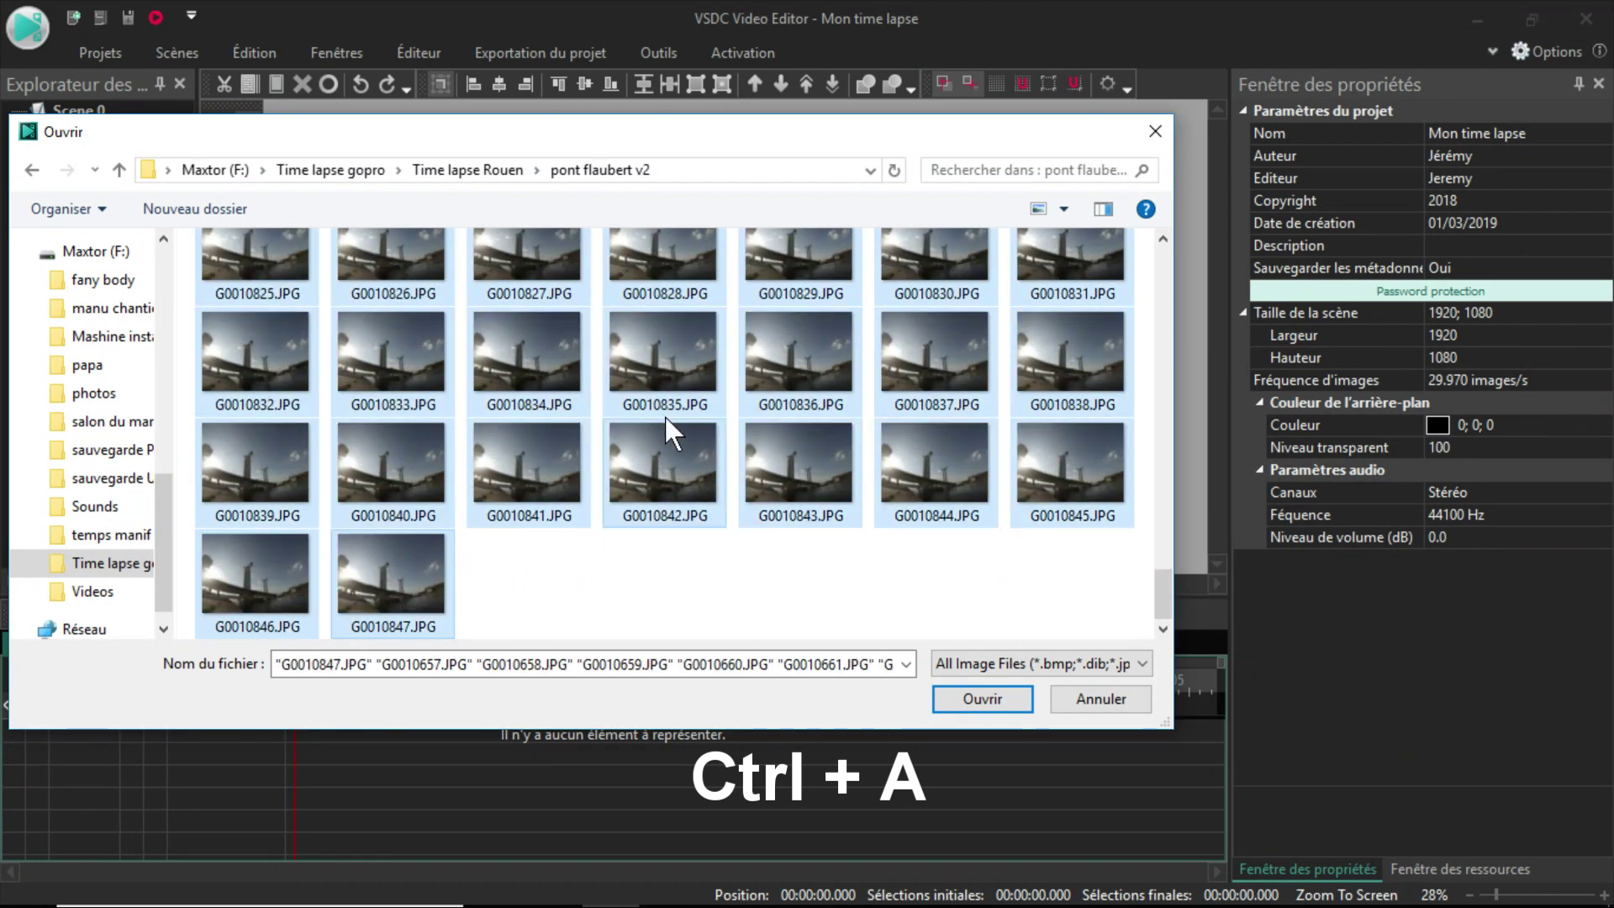
pyautogui.scroll(8, 529, 416)
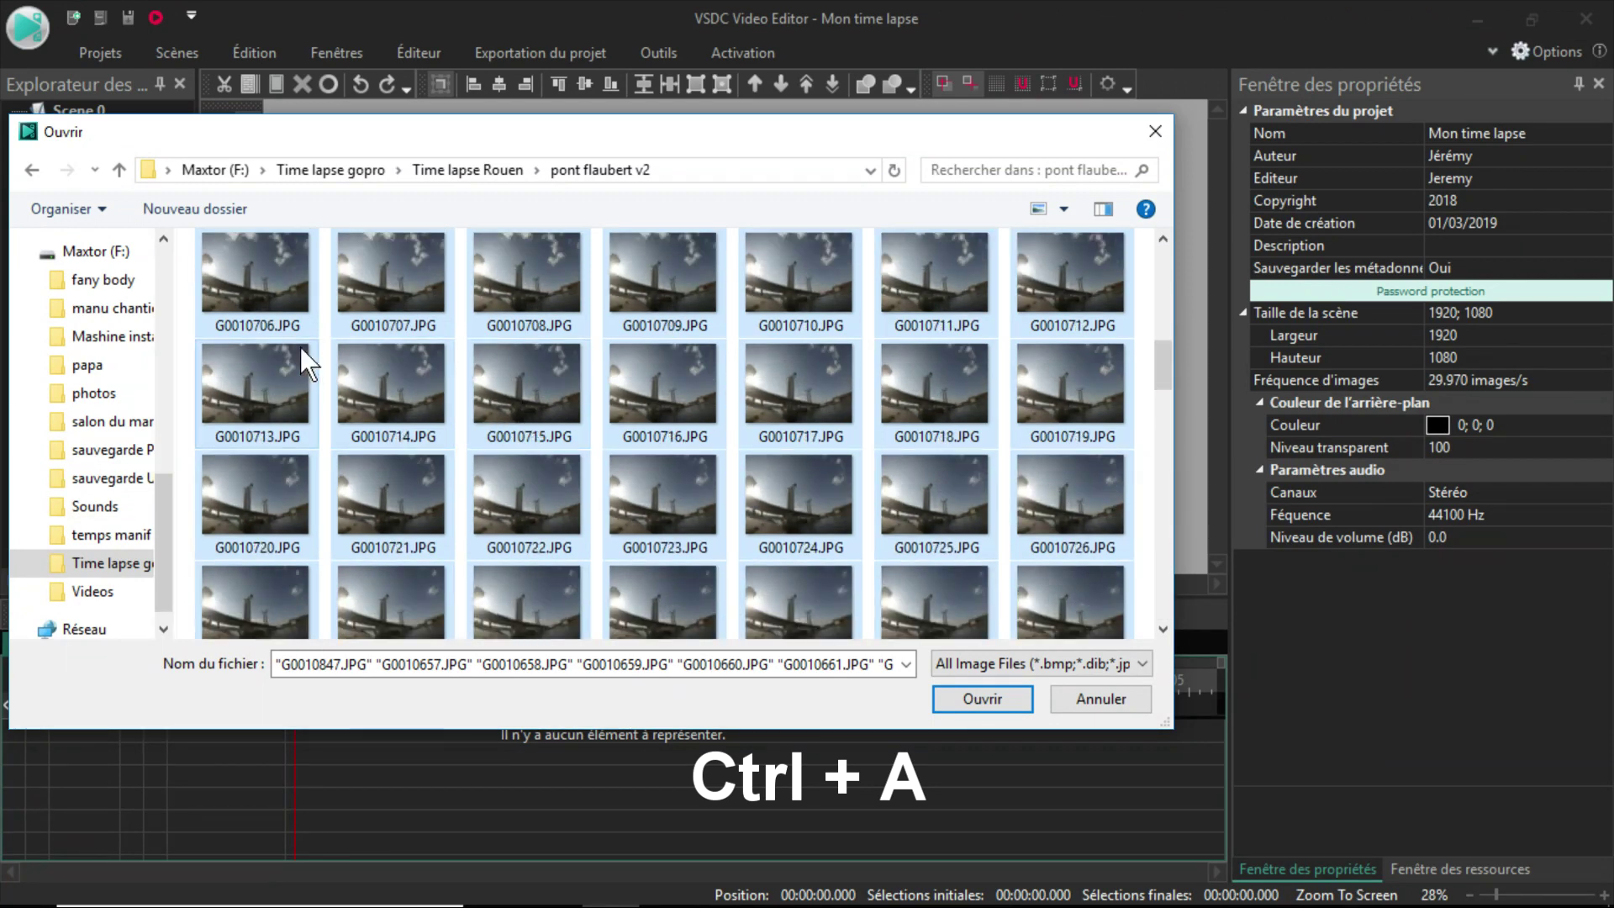
pyautogui.scroll(3, 734, 383)
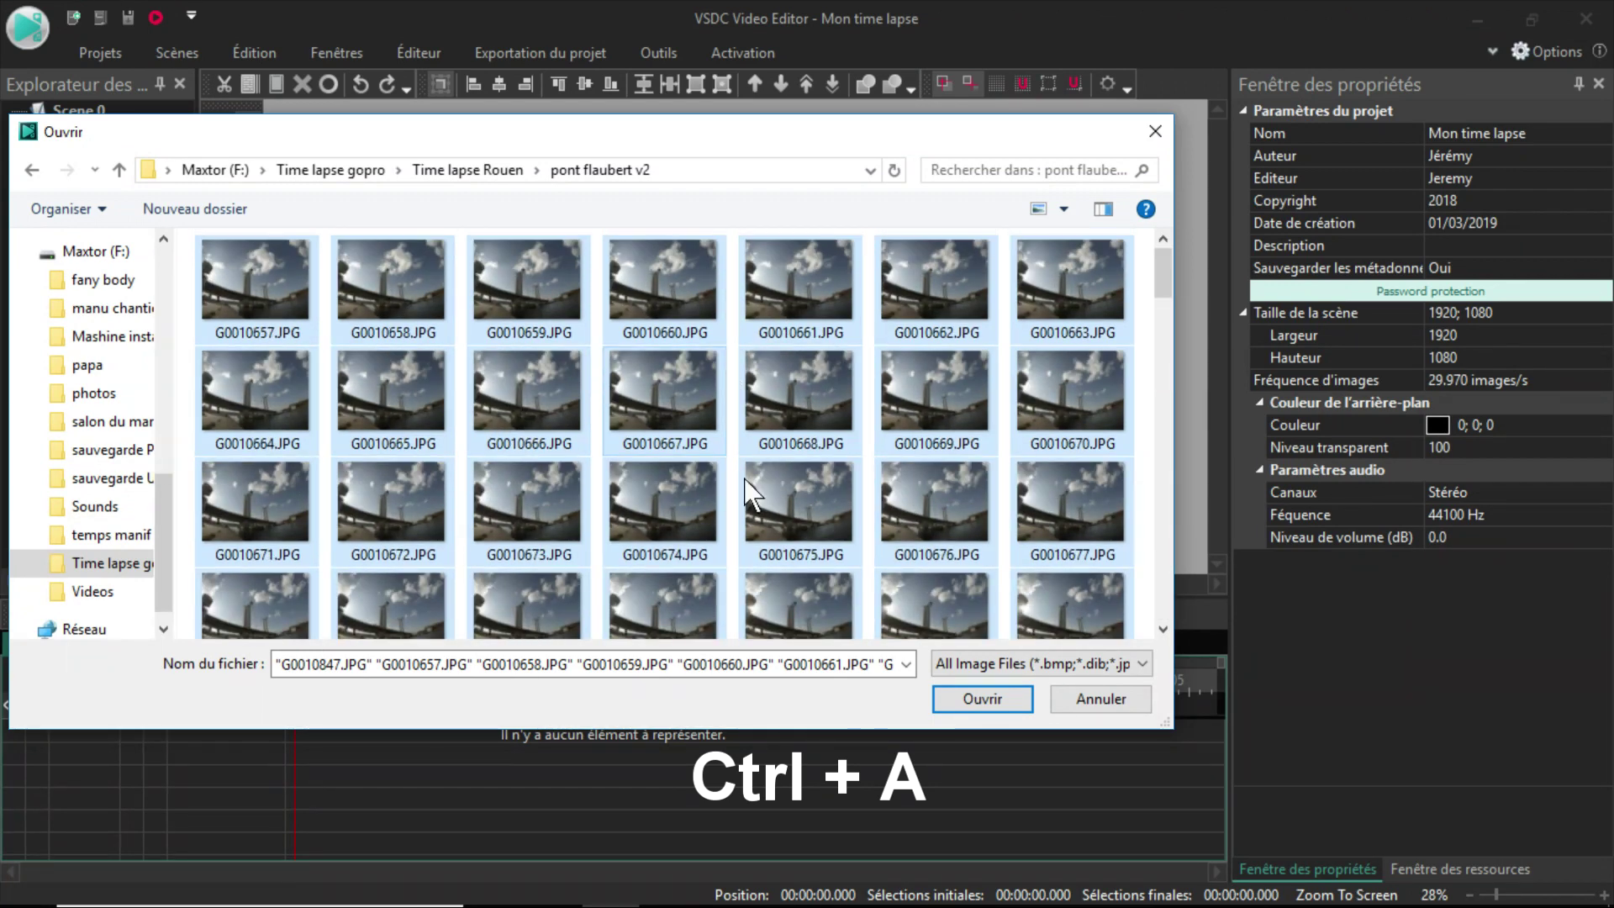
pyautogui.click(997, 697)
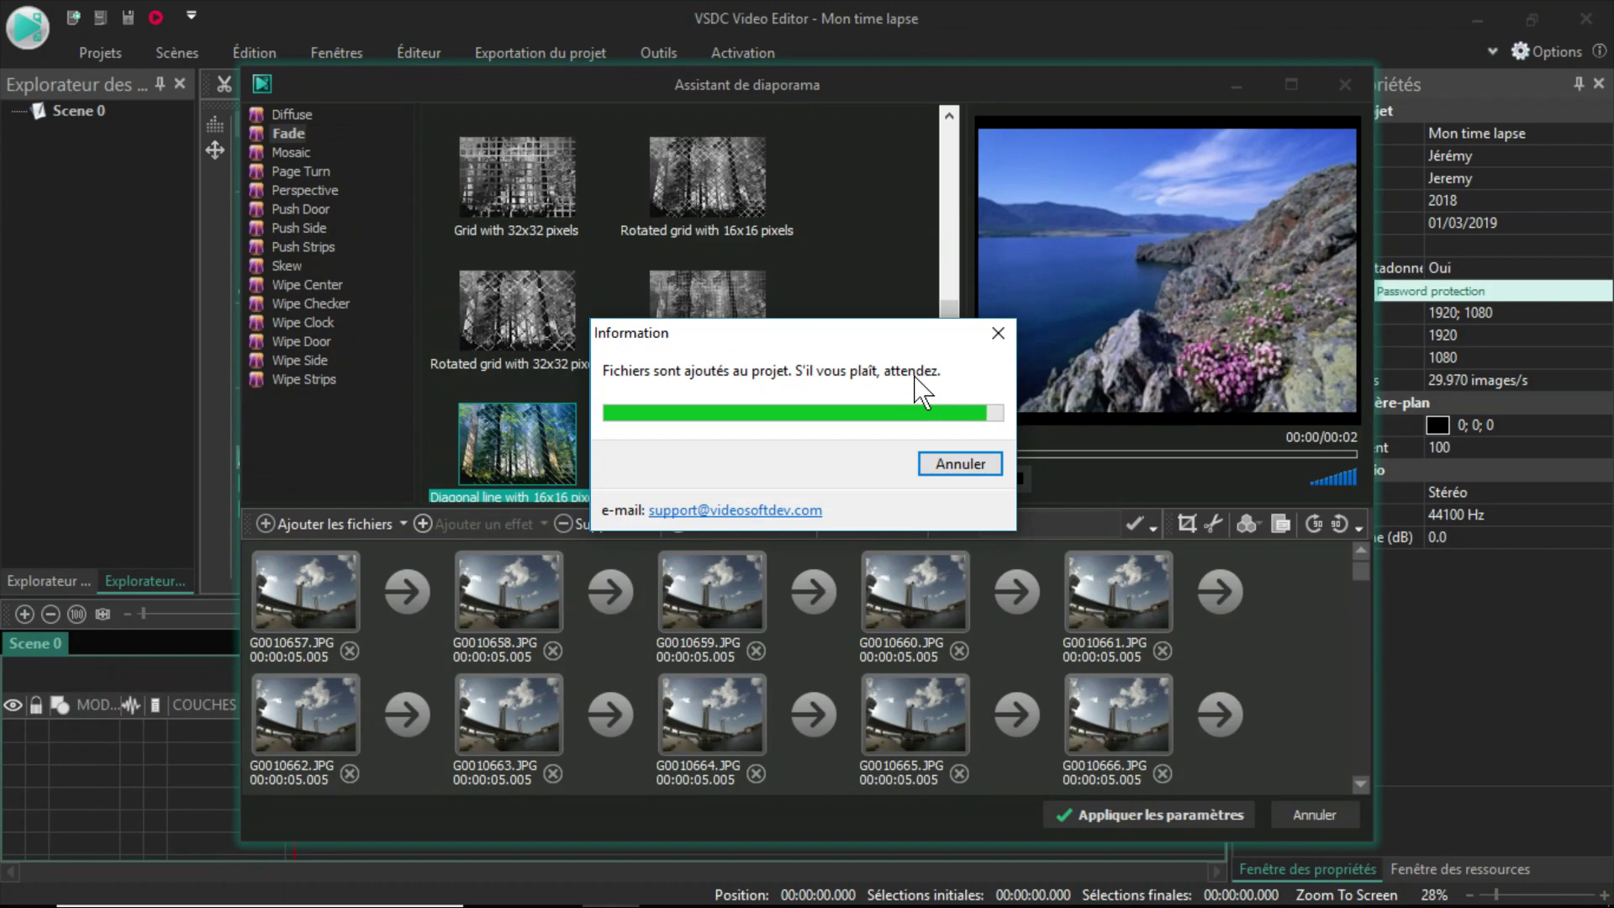
# Set the duration of all slideshow photos to 33 ms and apply the slideshow settings.
pyautogui.moveTo(1361, 572)
pyautogui.mouseDown()
pyautogui.moveTo(1369, 729)
pyautogui.moveTo(1364, 566)
pyautogui.mouseUp()
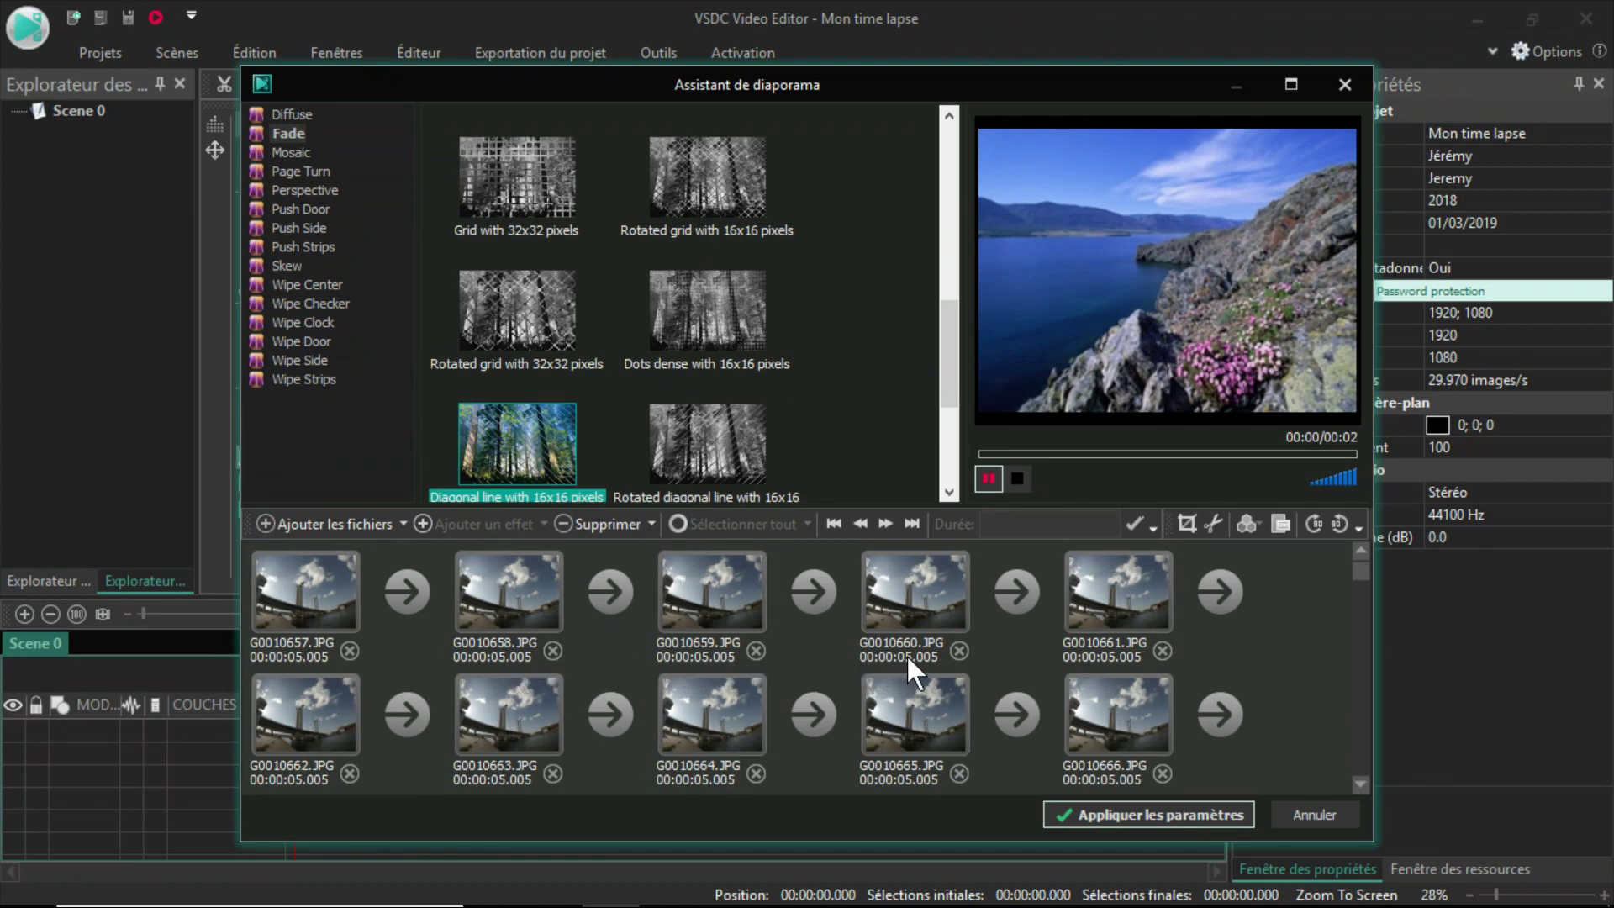
pyautogui.click(292, 592)
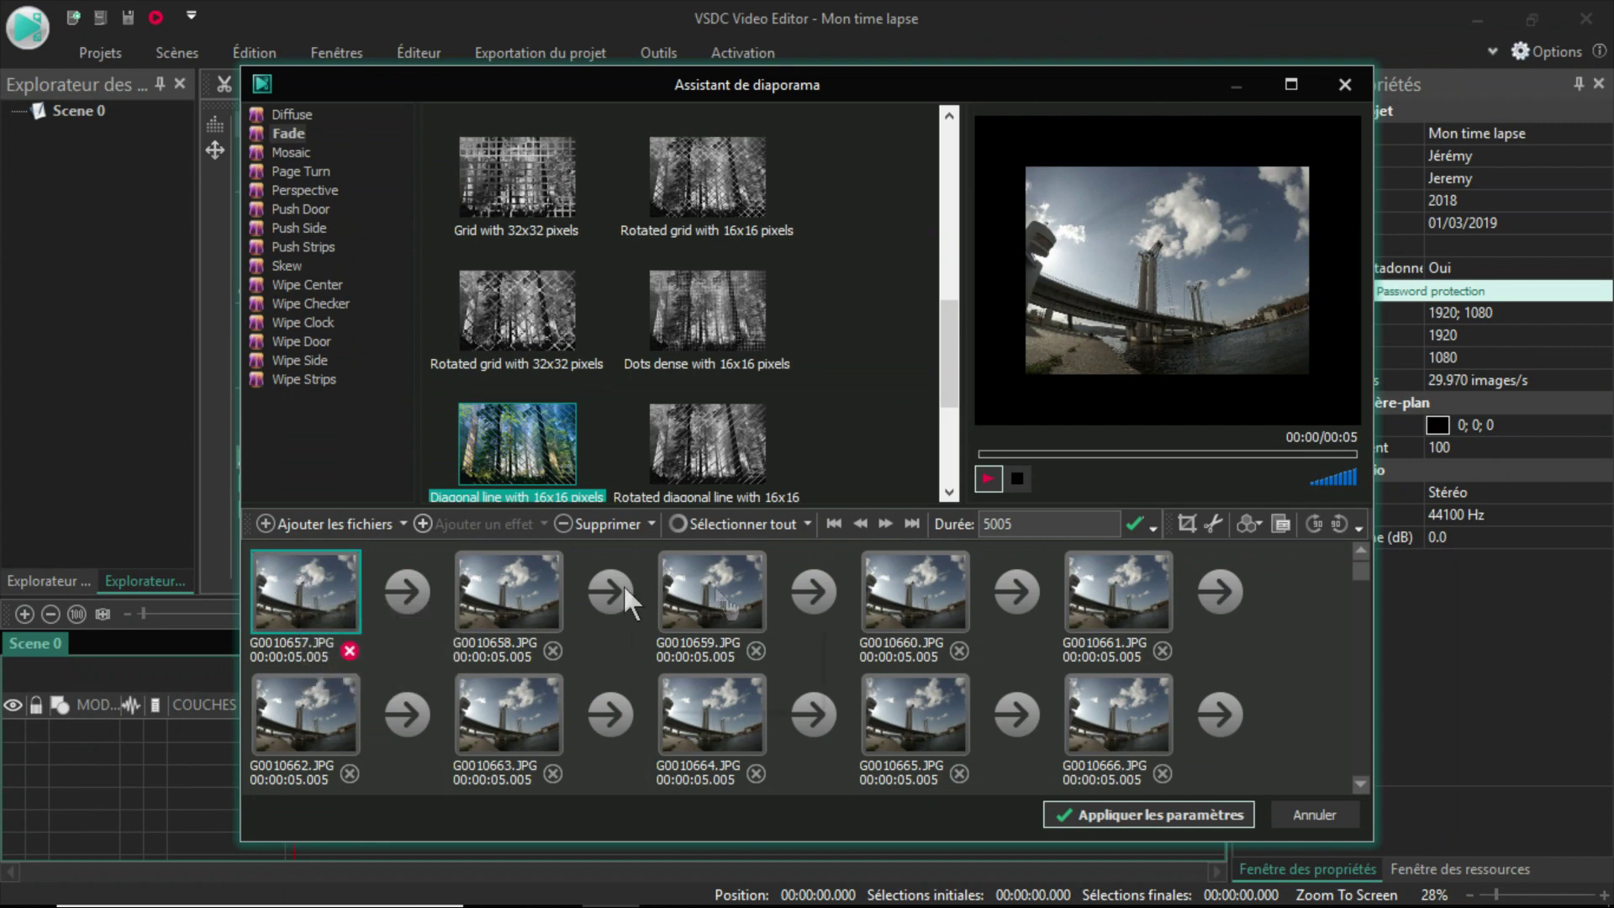
pyautogui.click(738, 519)
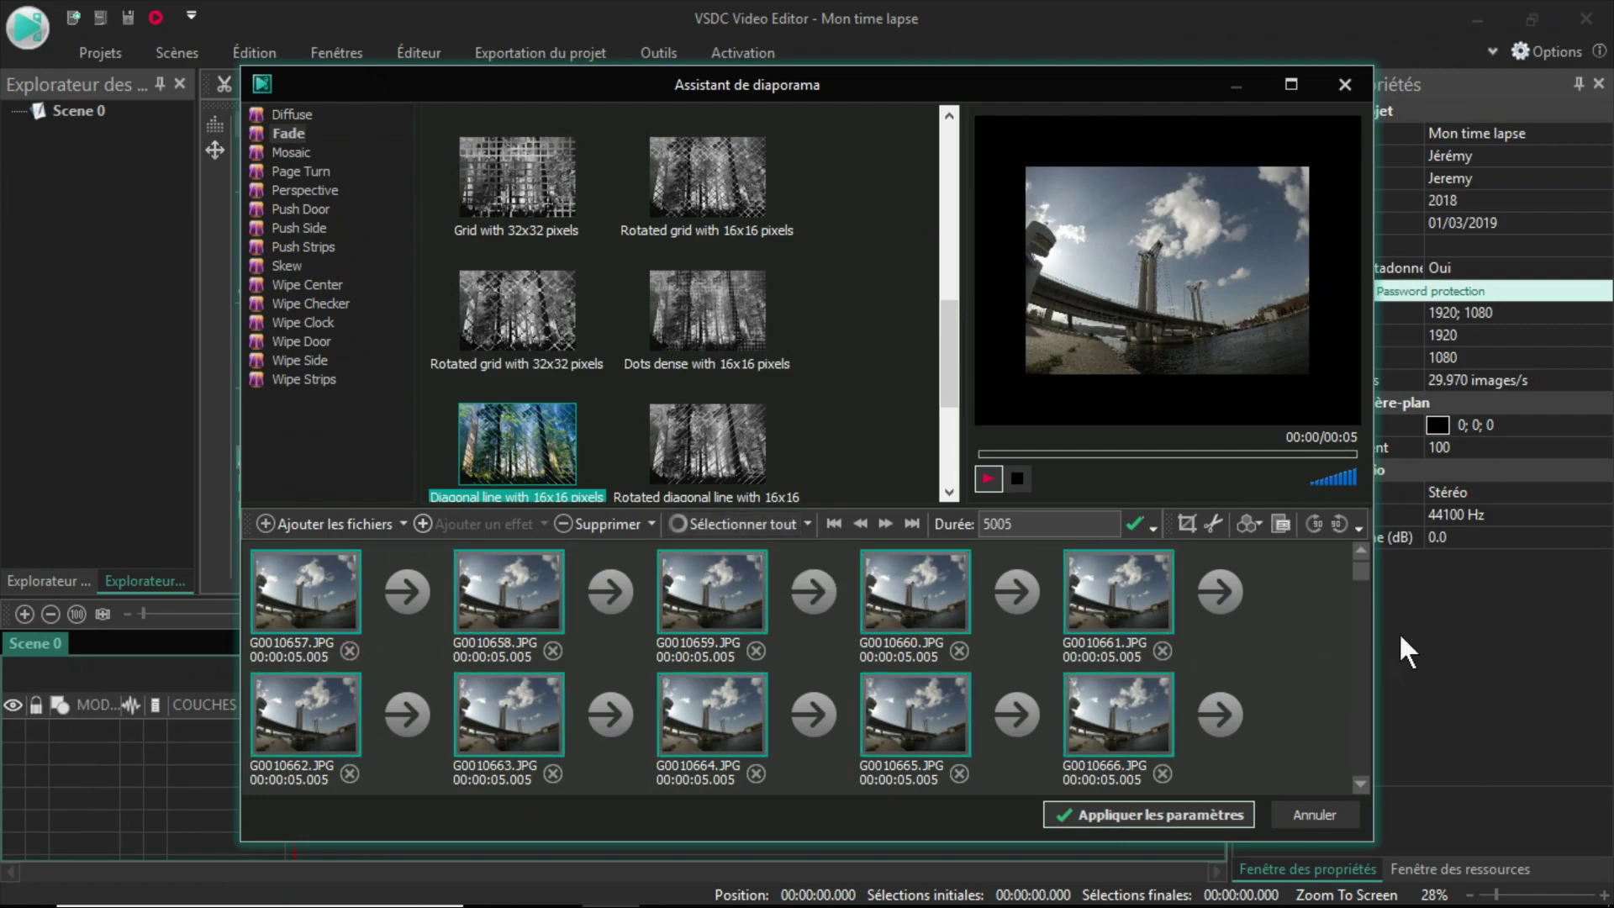
pyautogui.moveTo(1355, 563)
pyautogui.mouseDown()
pyautogui.moveTo(1369, 688)
pyautogui.moveTo(1381, 625)
pyautogui.moveTo(1360, 580)
pyautogui.mouseUp()
pyautogui.click(1017, 519)
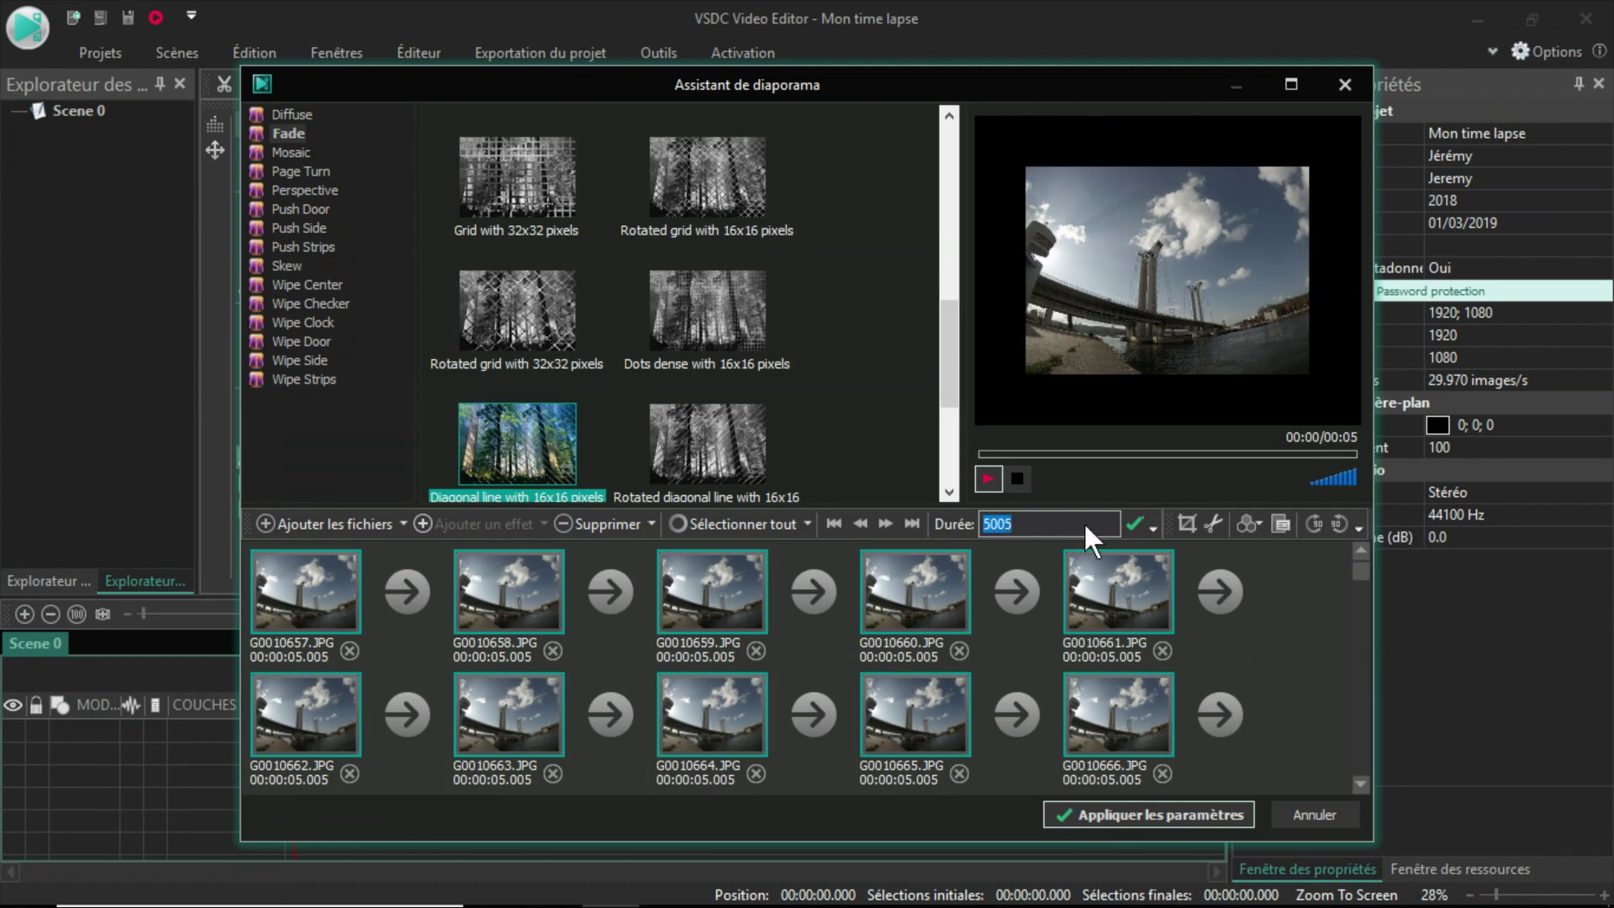
pyautogui.press('BackSpace')
pyautogui.write('33')
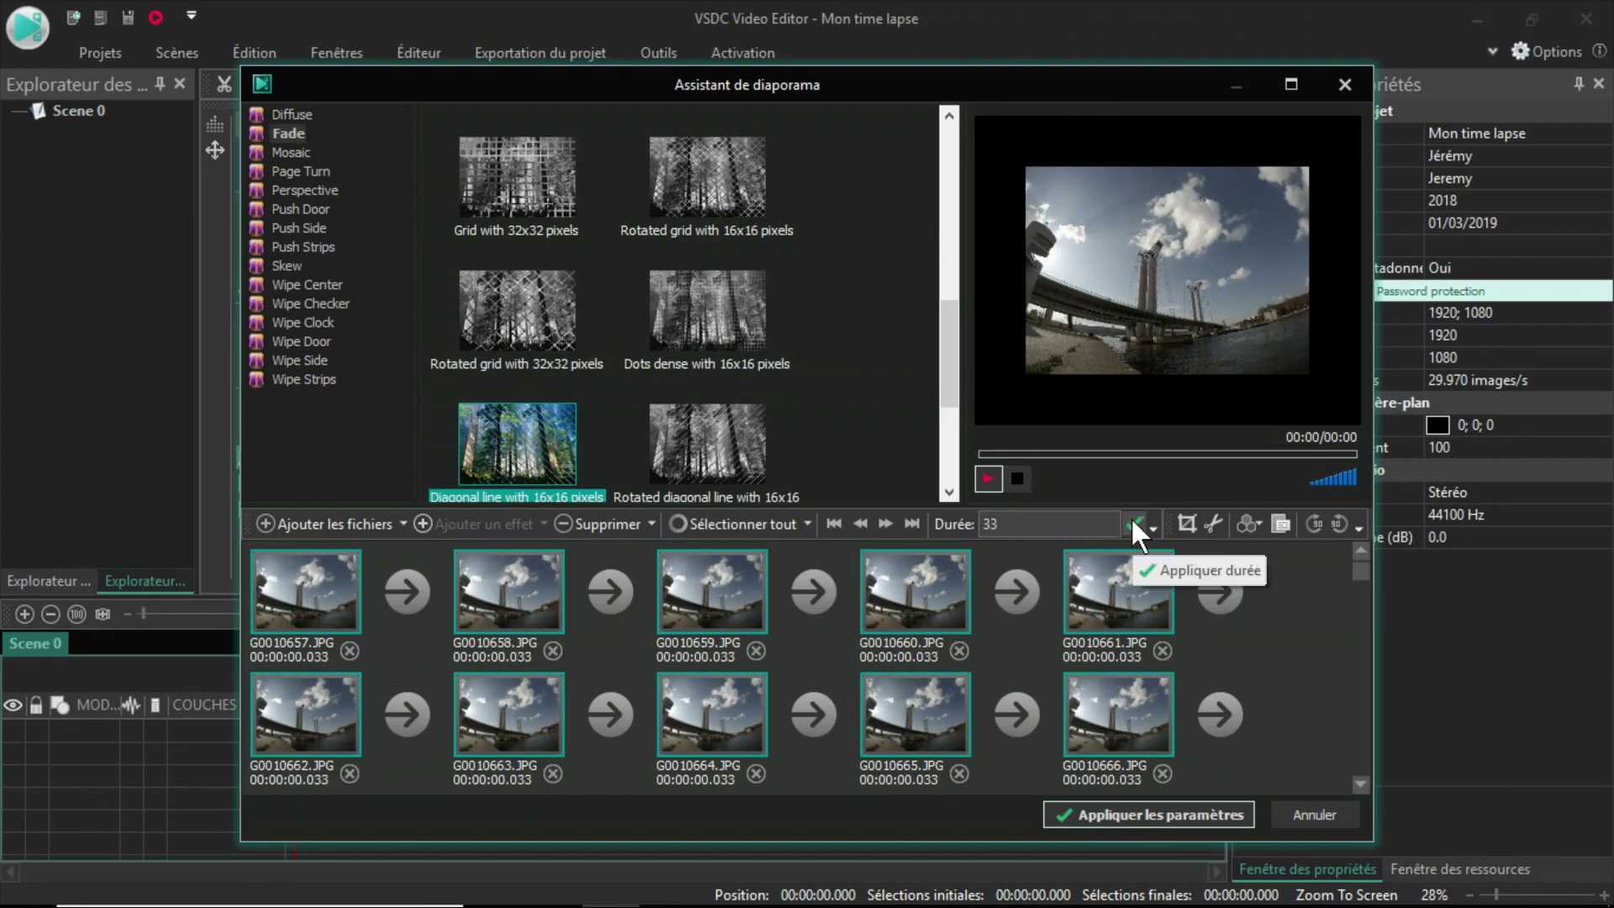
pyautogui.click(1132, 521)
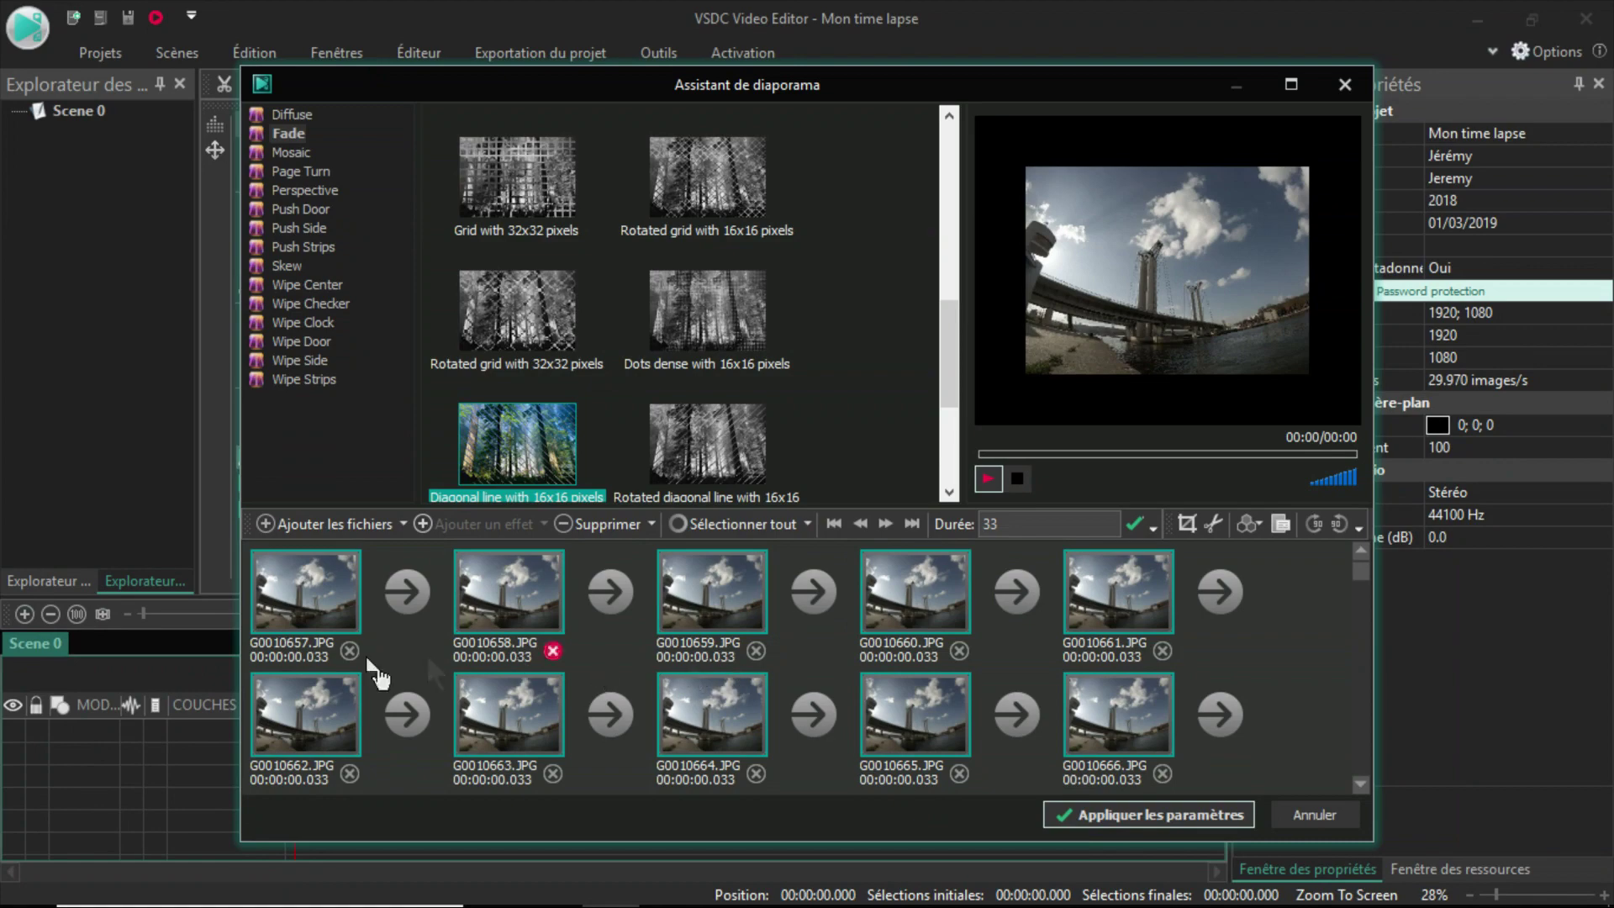
pyautogui.moveTo(1362, 566)
pyautogui.mouseDown()
pyautogui.moveTo(1336, 687)
pyautogui.moveTo(1335, 551)
pyautogui.mouseUp()
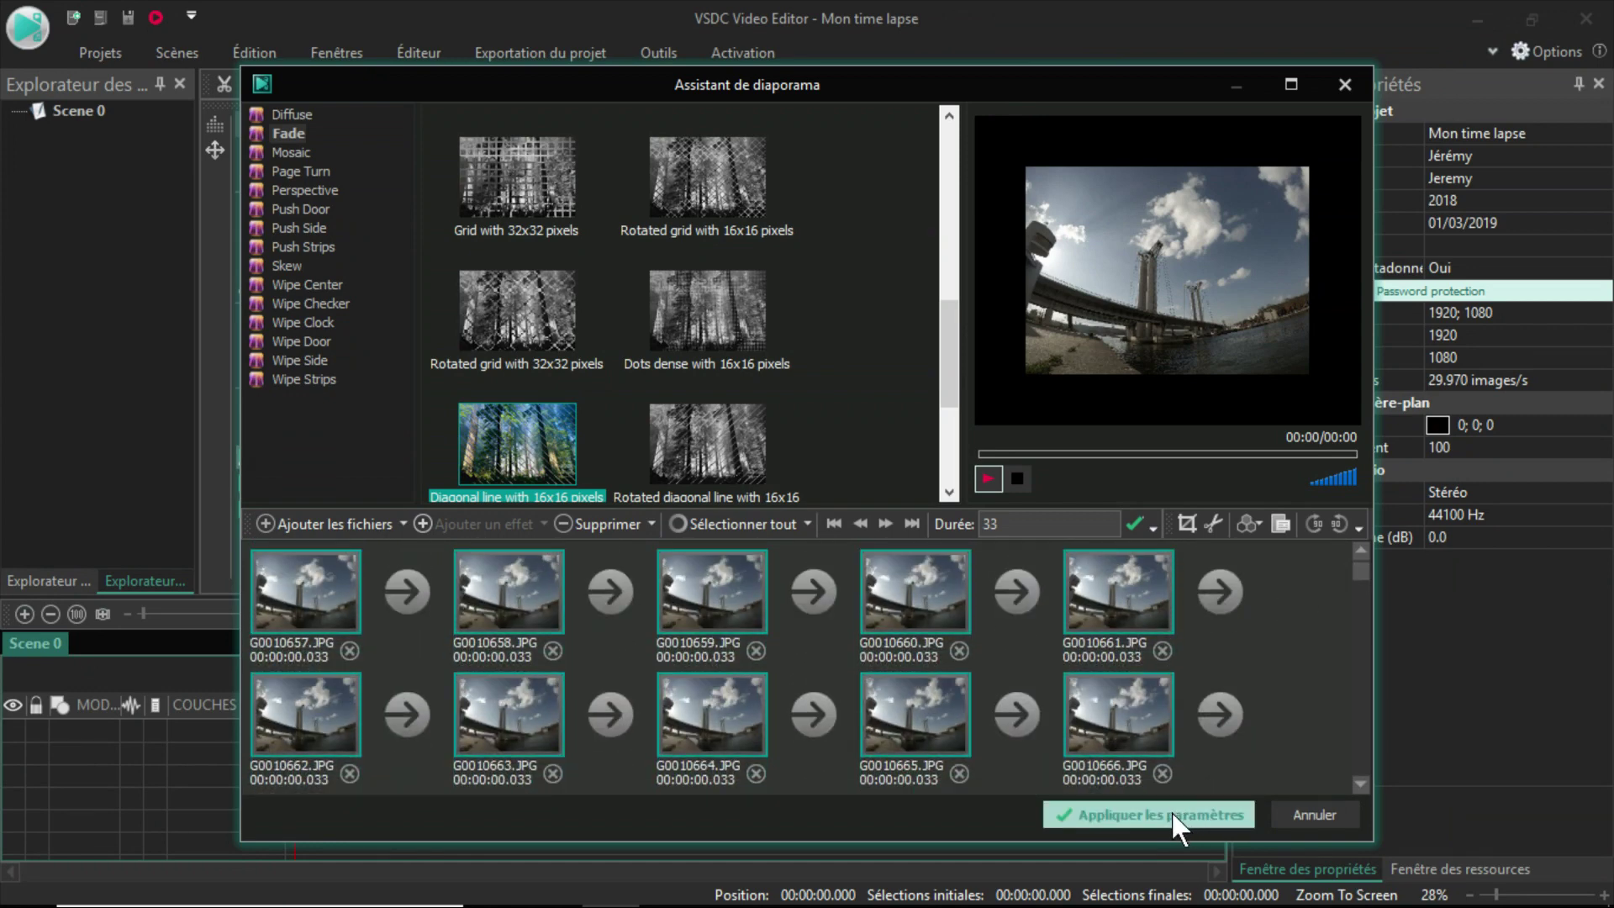
pyautogui.click(1098, 811)
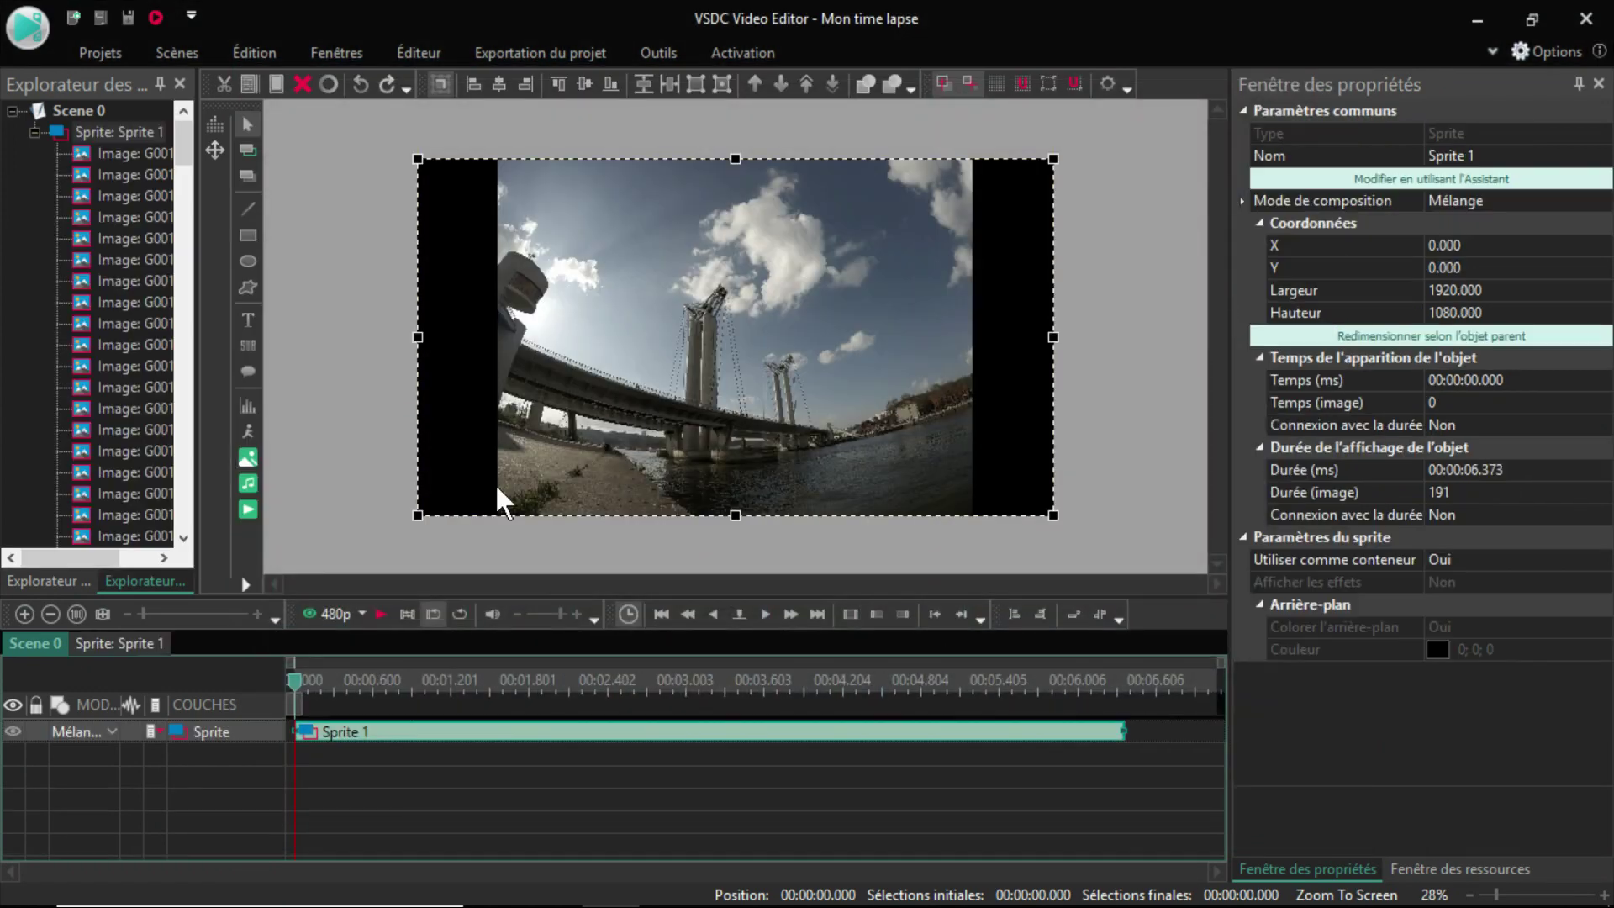
# Show the scene boundary outline and enlarge the photo sprite beyond it to about 2418 x 1464 px, at about X -257, Y -97.
pyautogui.click(1052, 87)
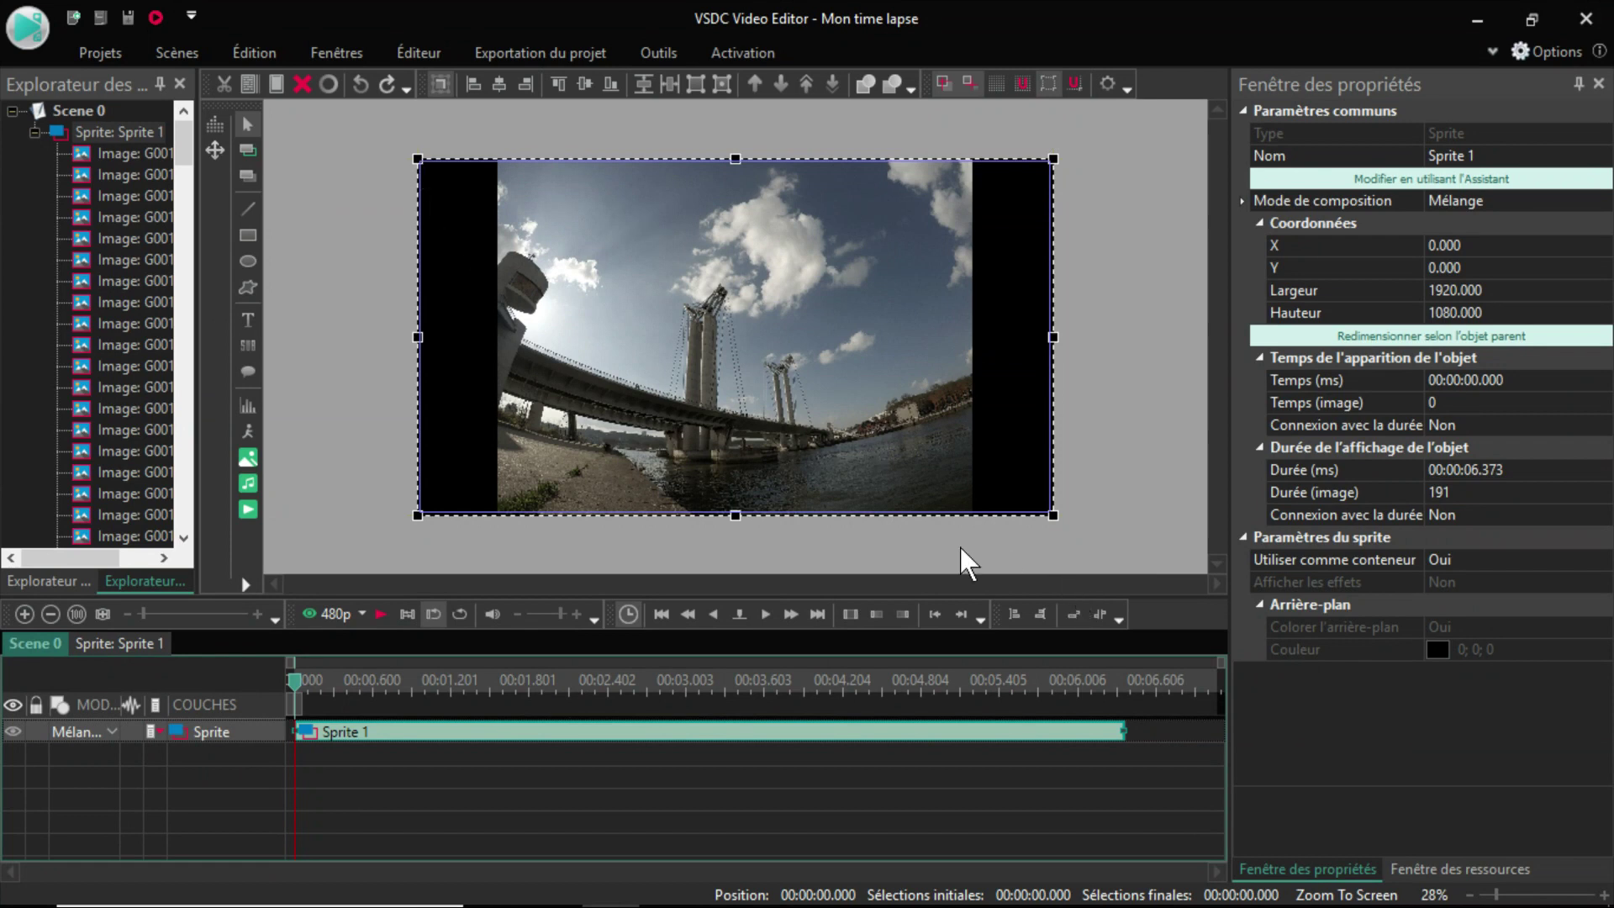
pyautogui.click(1050, 512)
pyautogui.moveTo(1053, 517); pyautogui.dragTo(1108, 562)
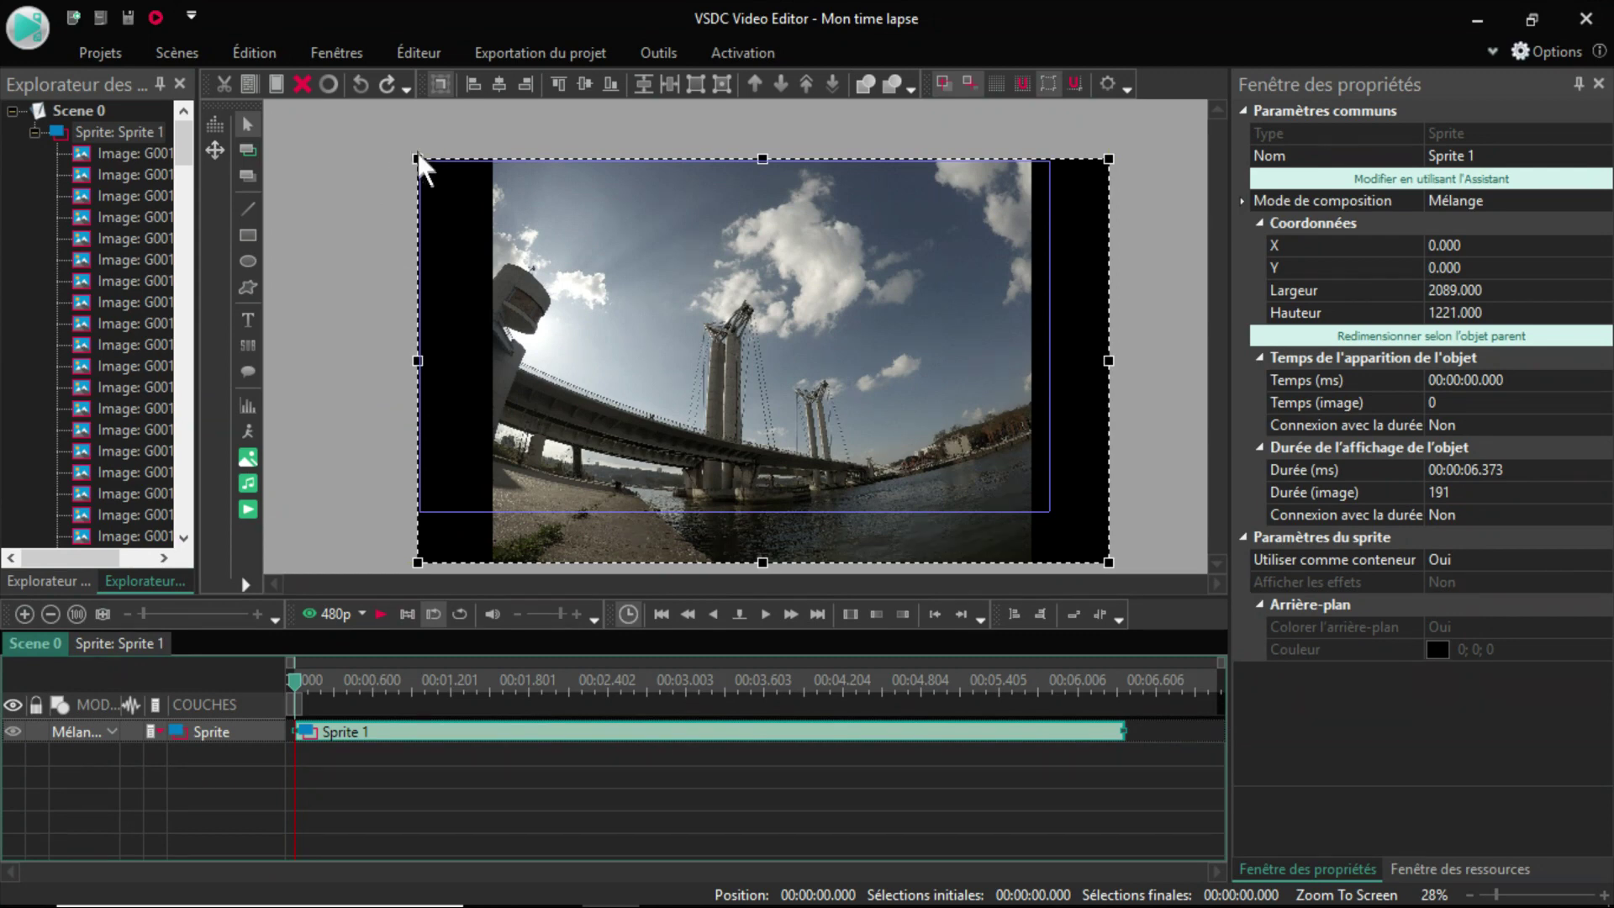
pyautogui.moveTo(416, 157); pyautogui.dragTo(361, 122)
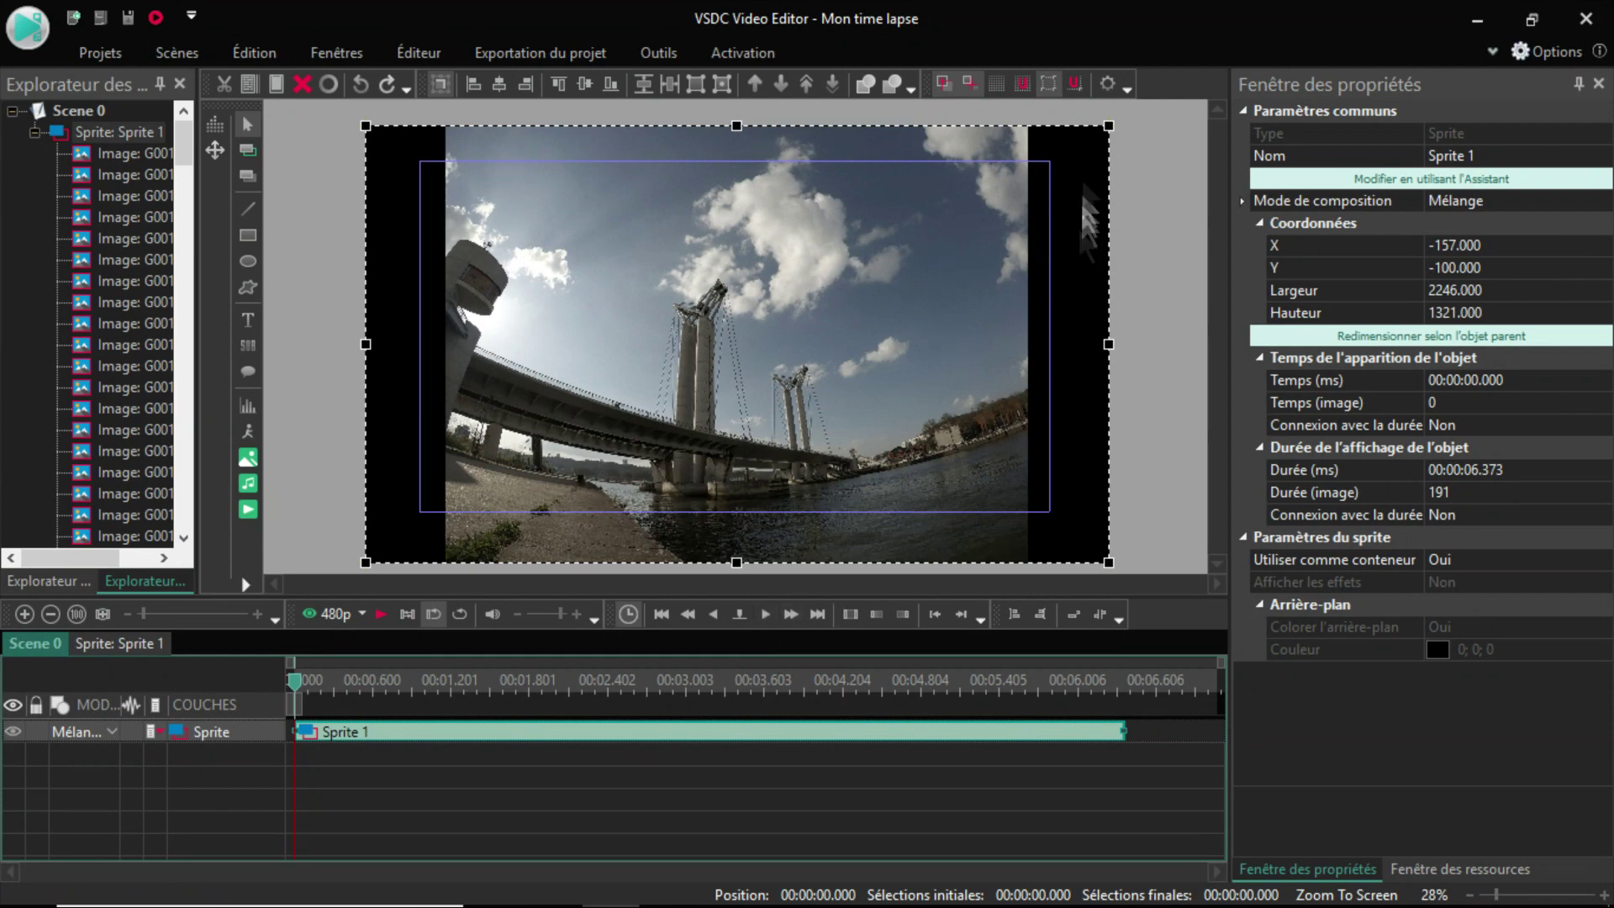
pyautogui.moveTo(1109, 126); pyautogui.dragTo(1137, 97)
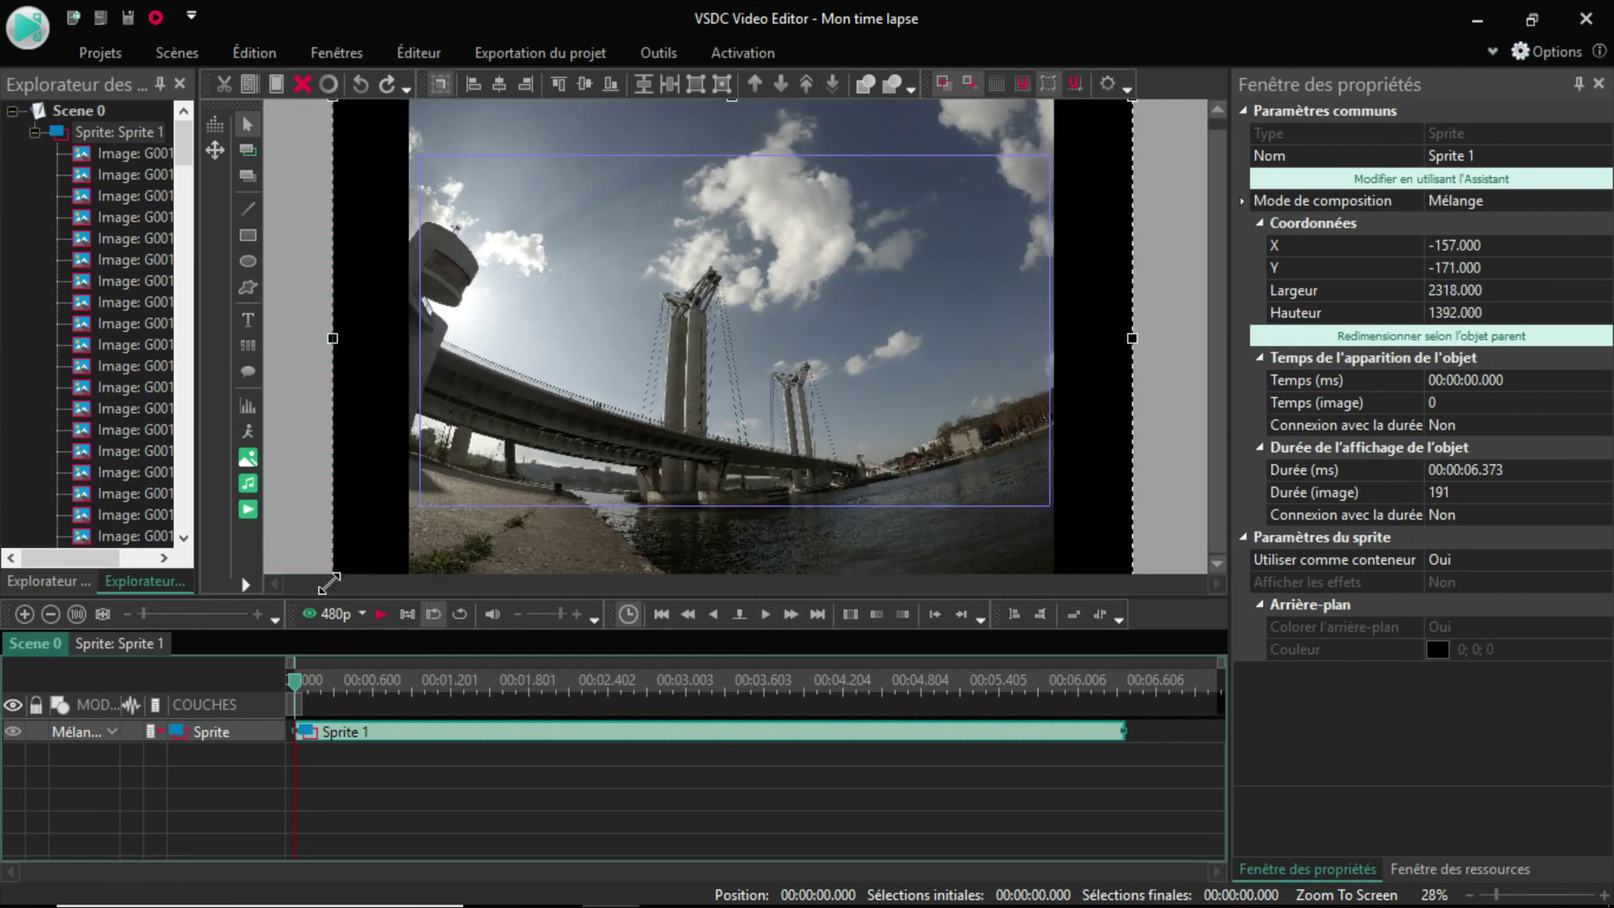
pyautogui.moveTo(1098, 382)
pyautogui.mouseDown()
pyautogui.moveTo(1099, 331)
pyautogui.moveTo(1095, 407)
pyautogui.moveTo(1090, 392)
pyautogui.mouseUp()
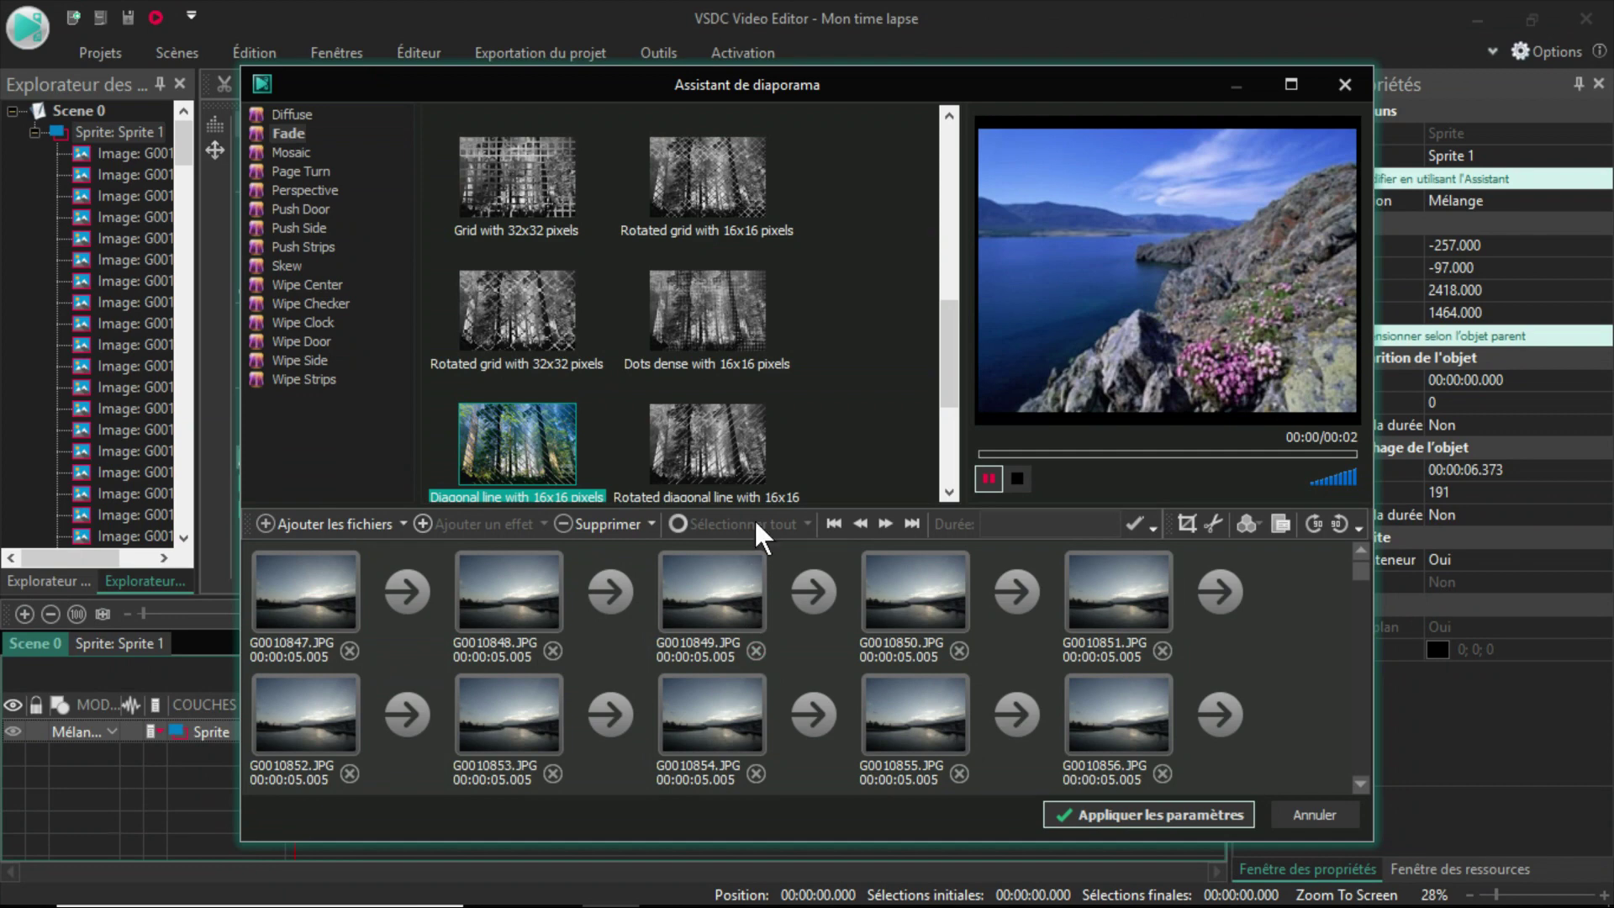
# Set the duration of all photos in the sunset slideshow to 33 ms.
pyautogui.click(683, 526)
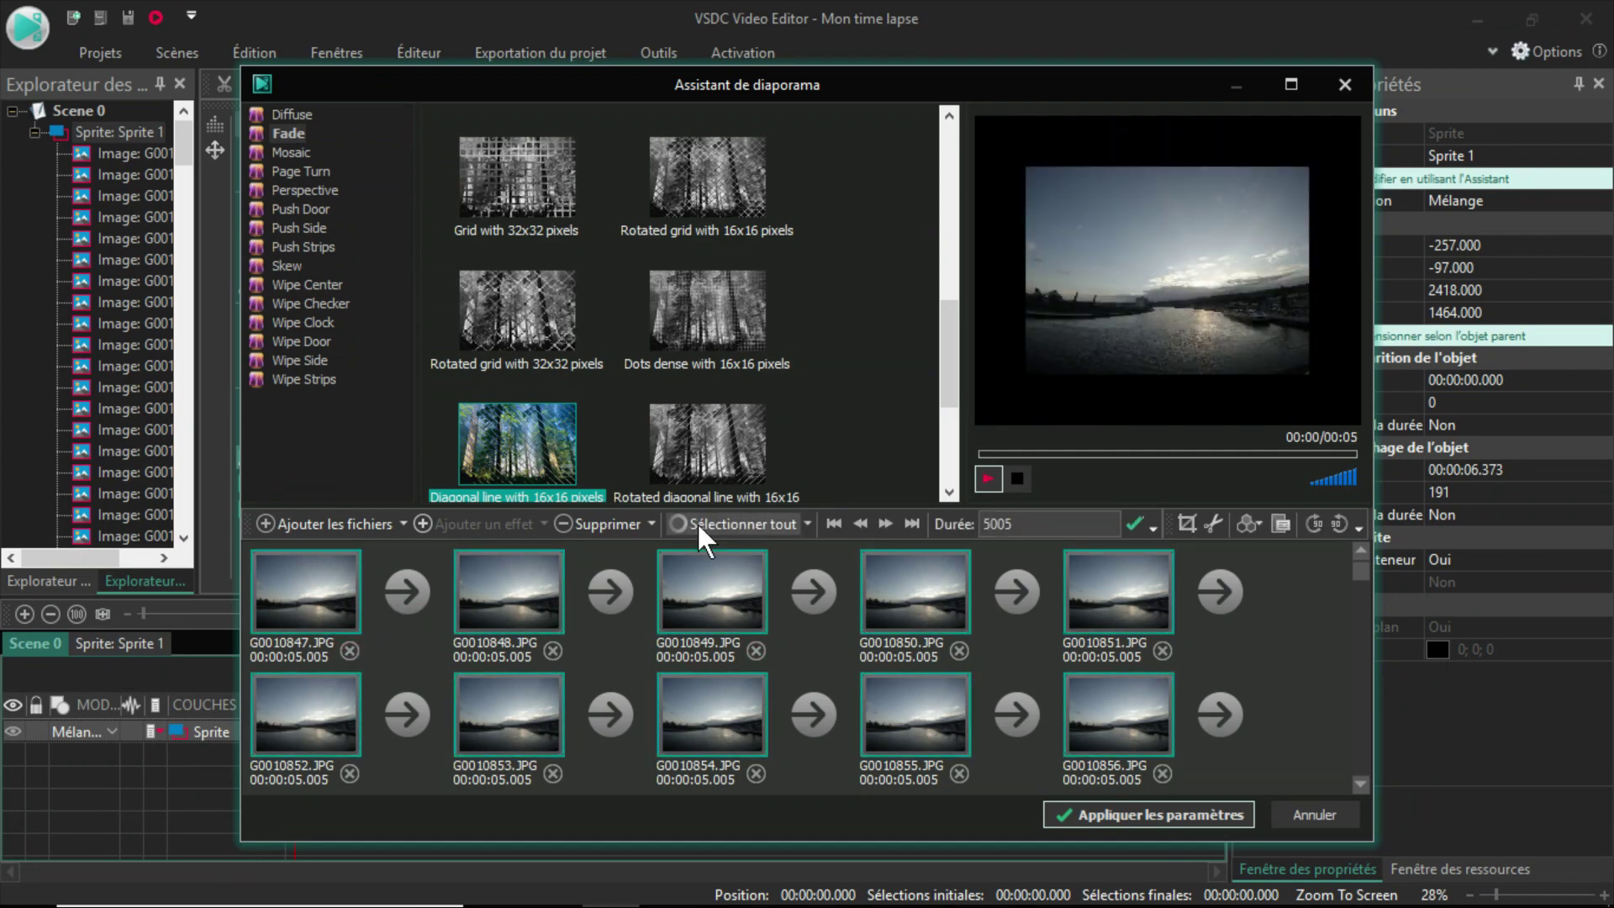
pyautogui.doubleClick(1051, 524)
pyautogui.press('BackSpace')
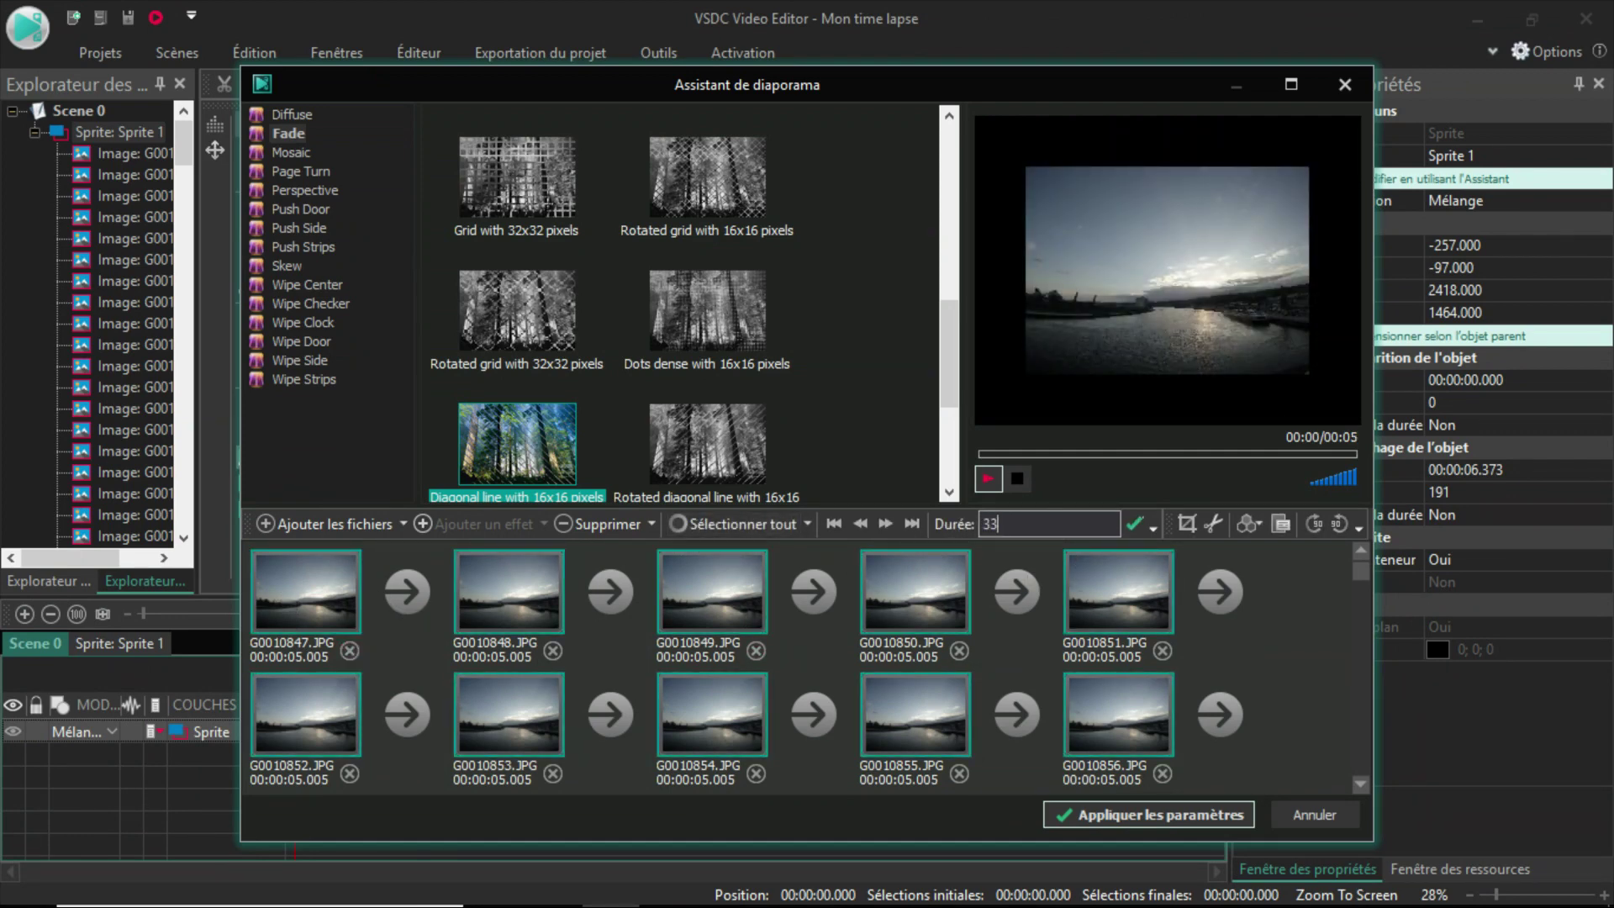
pyautogui.click(1134, 524)
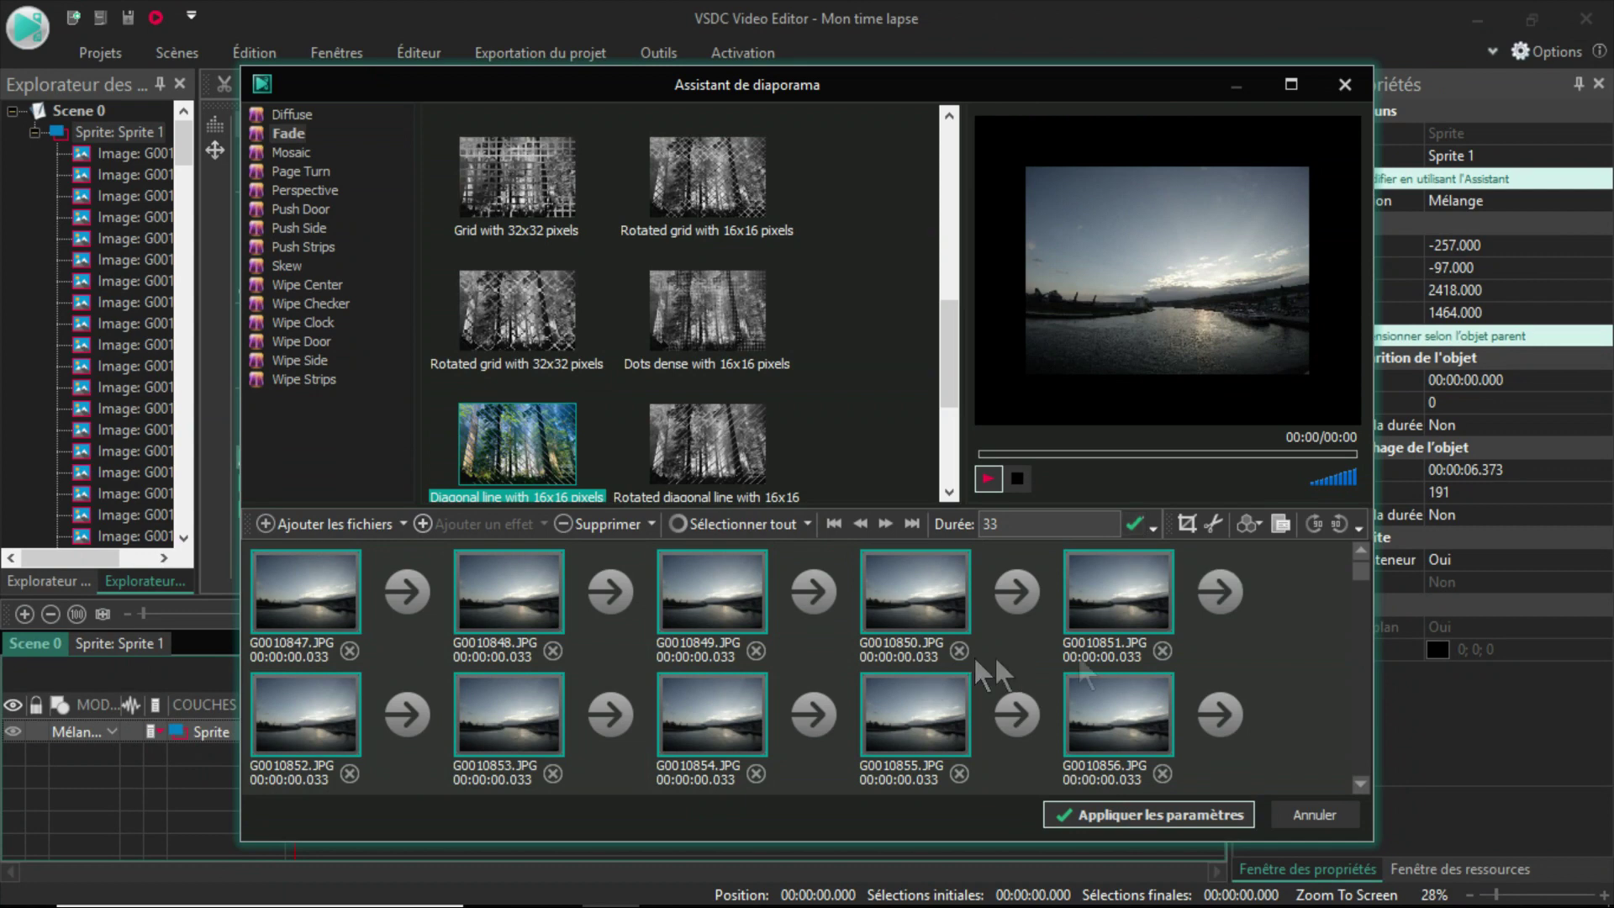
# Apply a warm vintage-style colour filter to all the sunset photos and apply the slideshow settings.
pyautogui.click(1250, 523)
pyautogui.scroll(-3, 1380, 425)
pyautogui.click(1294, 299)
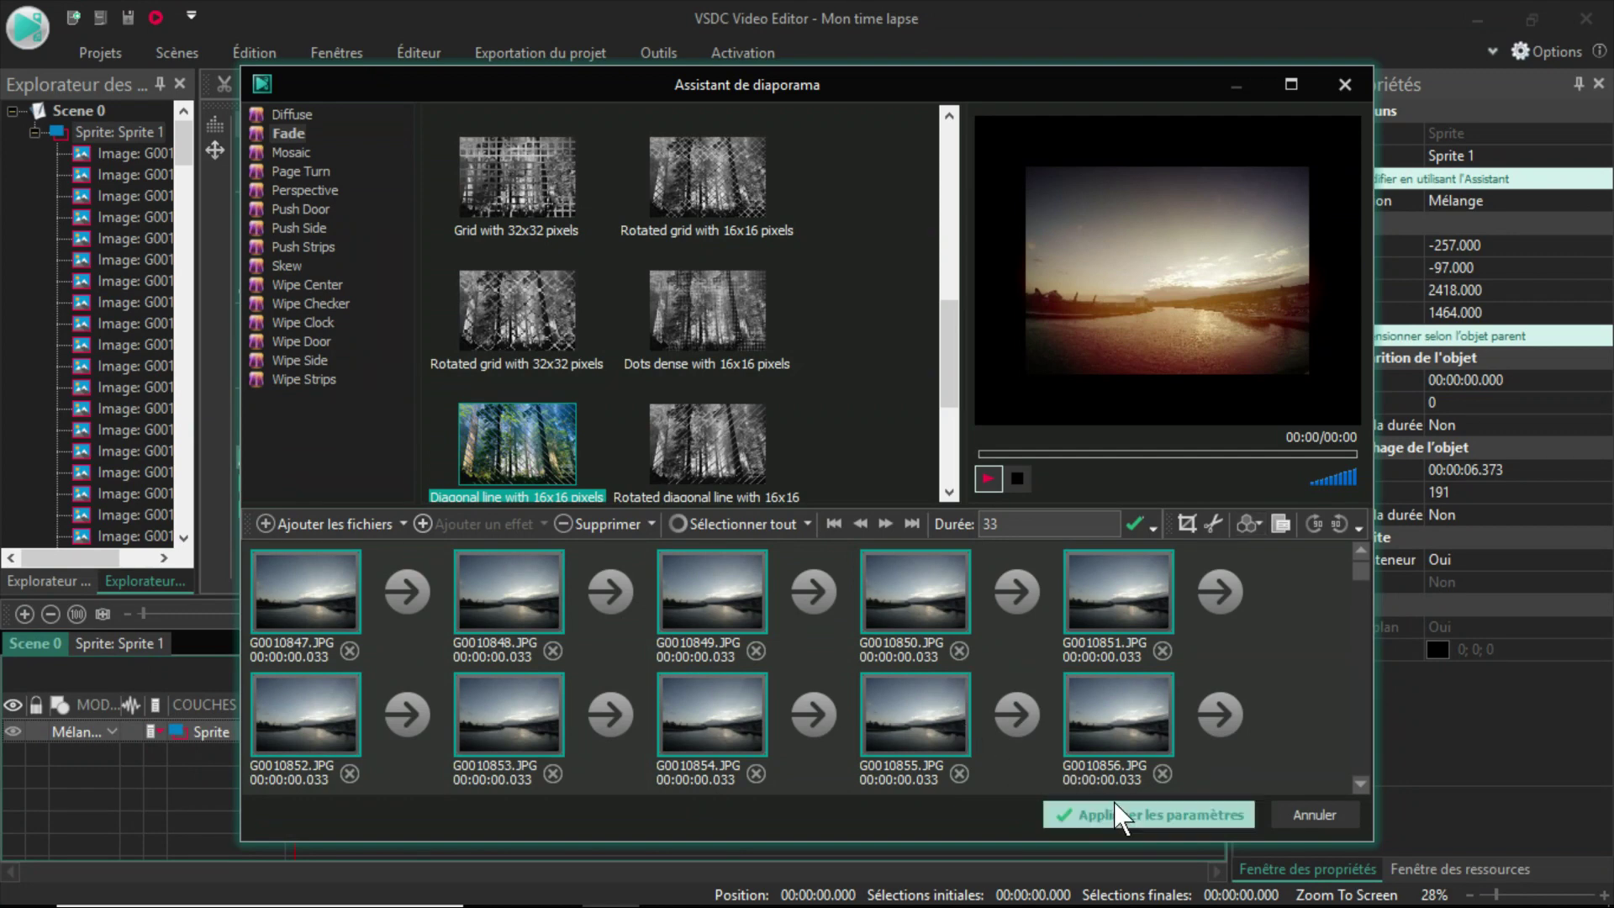
pyautogui.click(1118, 815)
# Move the sunset sprite on the timeline to start at about 6.272 s, near the end of Sprite 1, and preview it at about 7.741 s.
pyautogui.moveTo(374, 757); pyautogui.dragTo(659, 760)
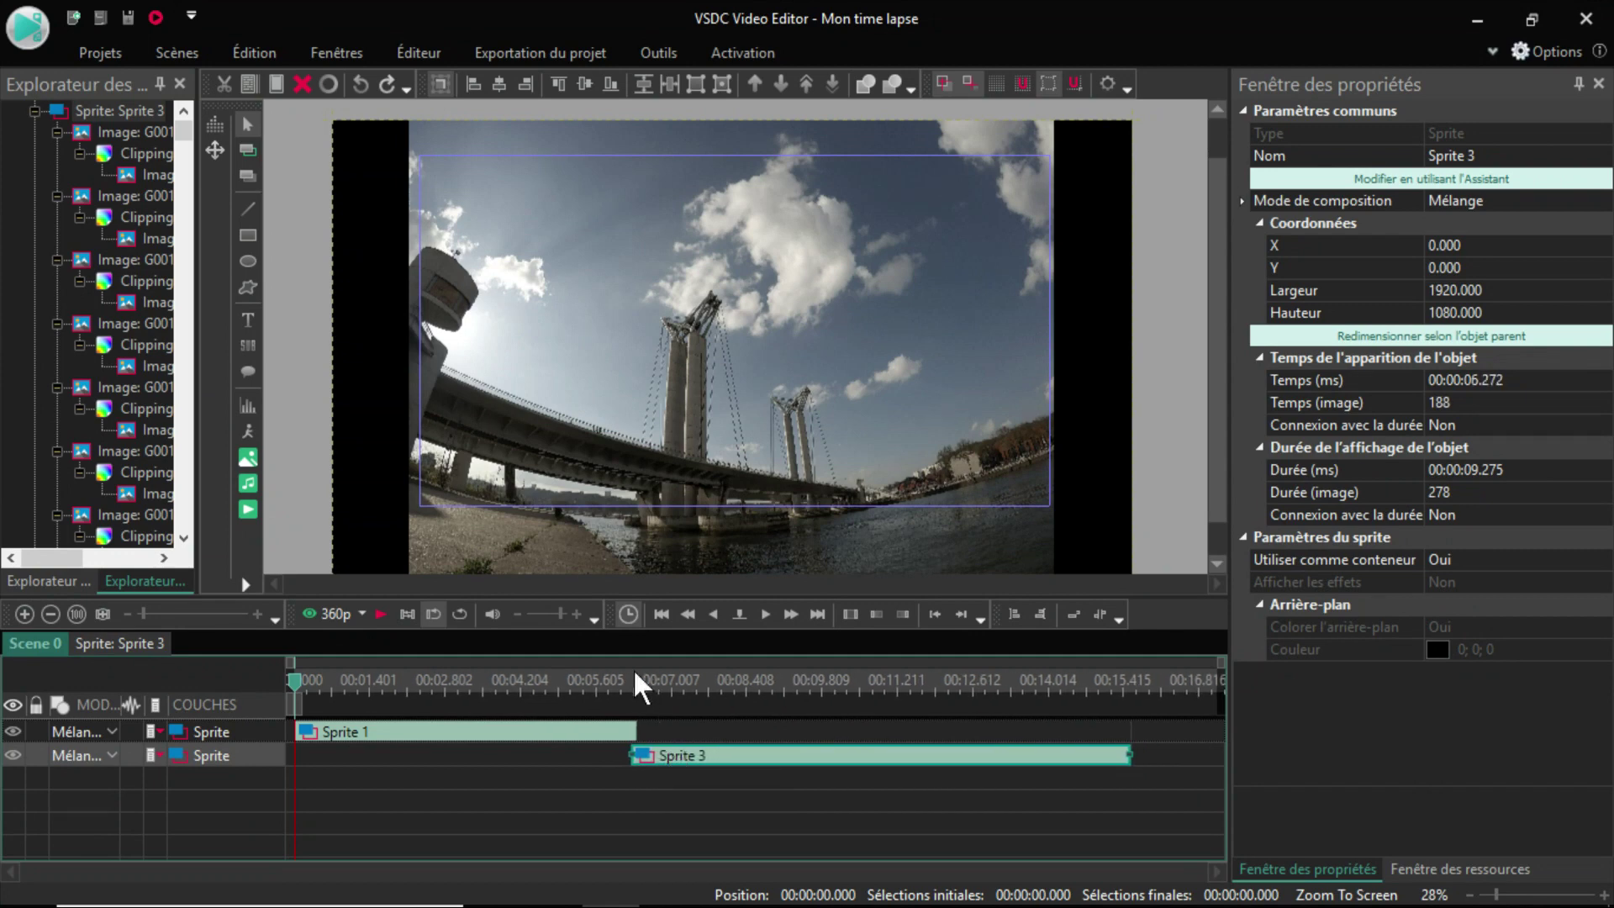
pyautogui.click(711, 682)
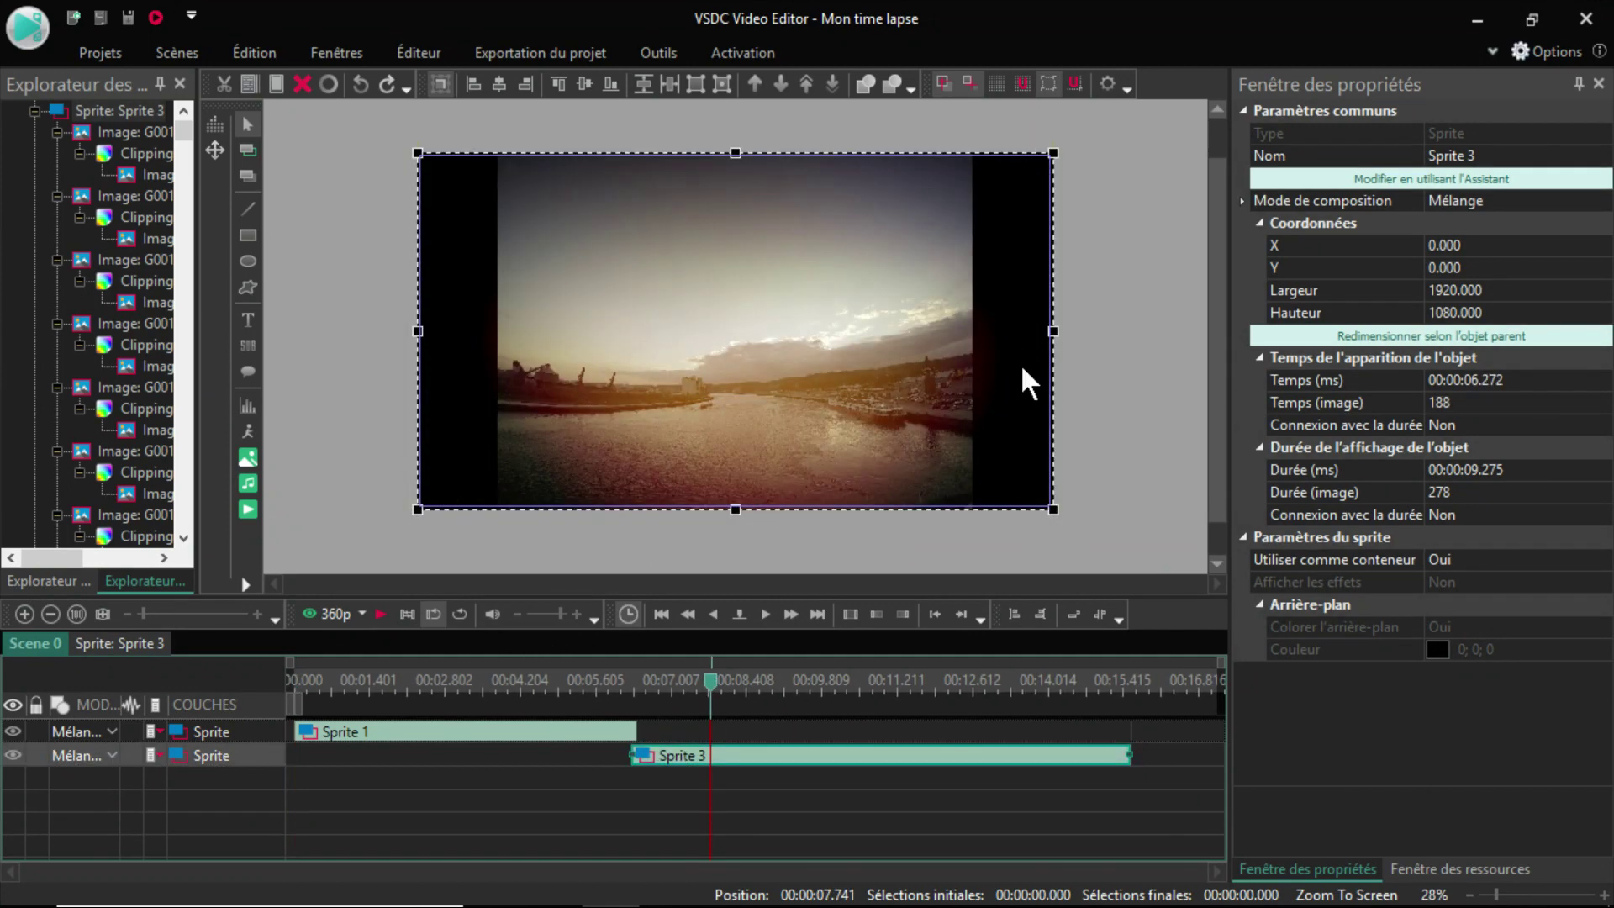
# Set the export output file to Mon time lapse.mp4 in the "2019 video" folder under Videos on drive F.
pyautogui.click(545, 52)
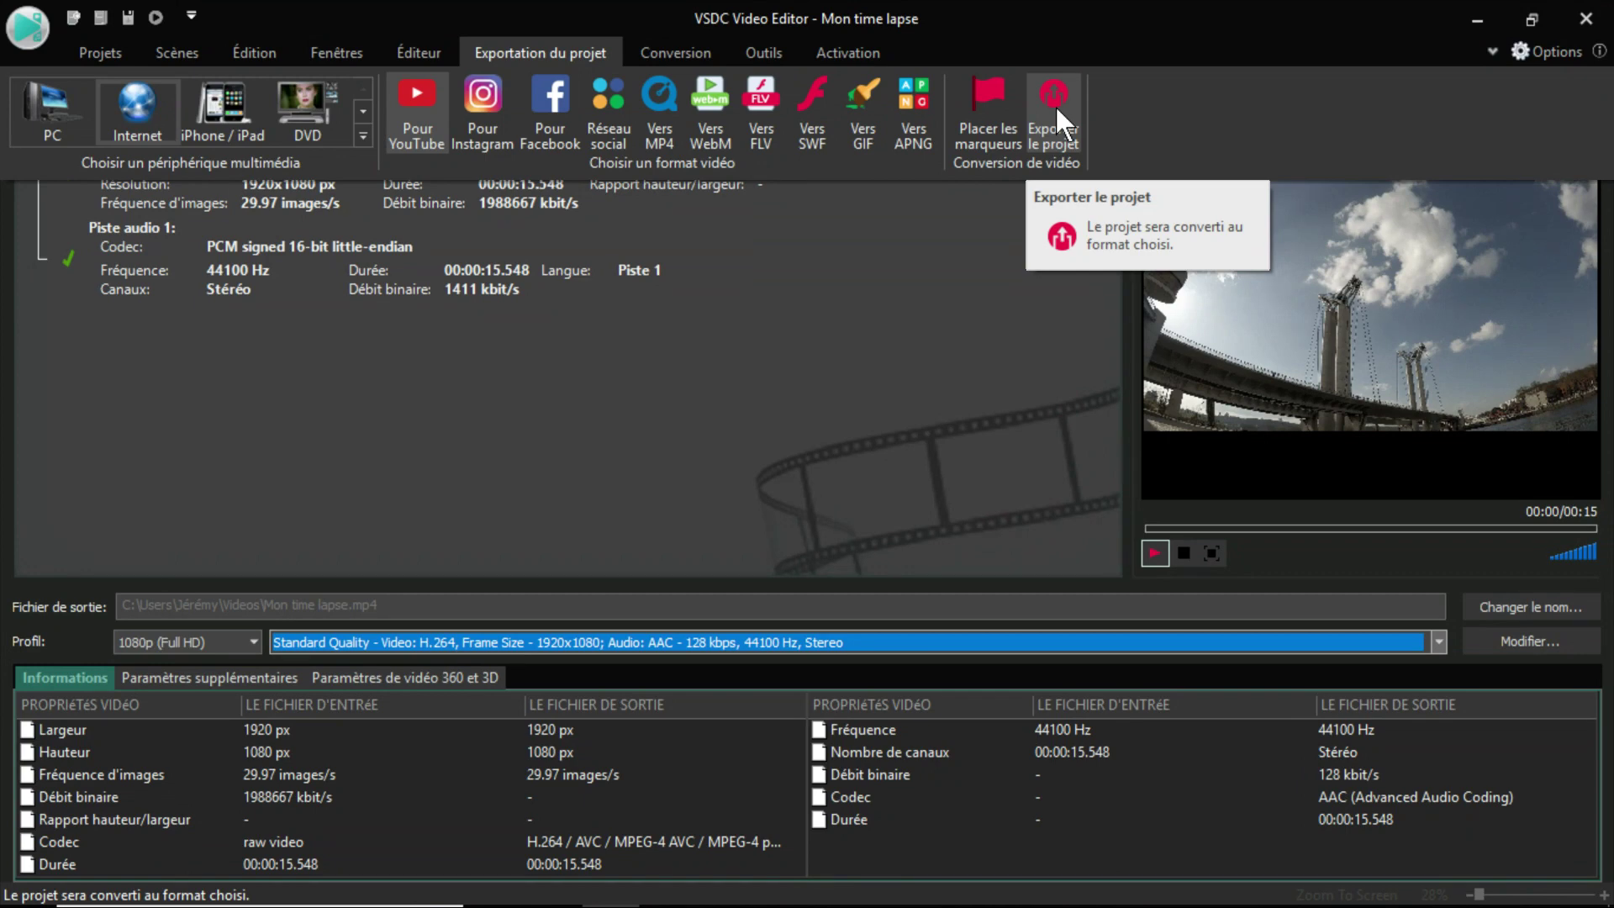
pyautogui.click(1543, 607)
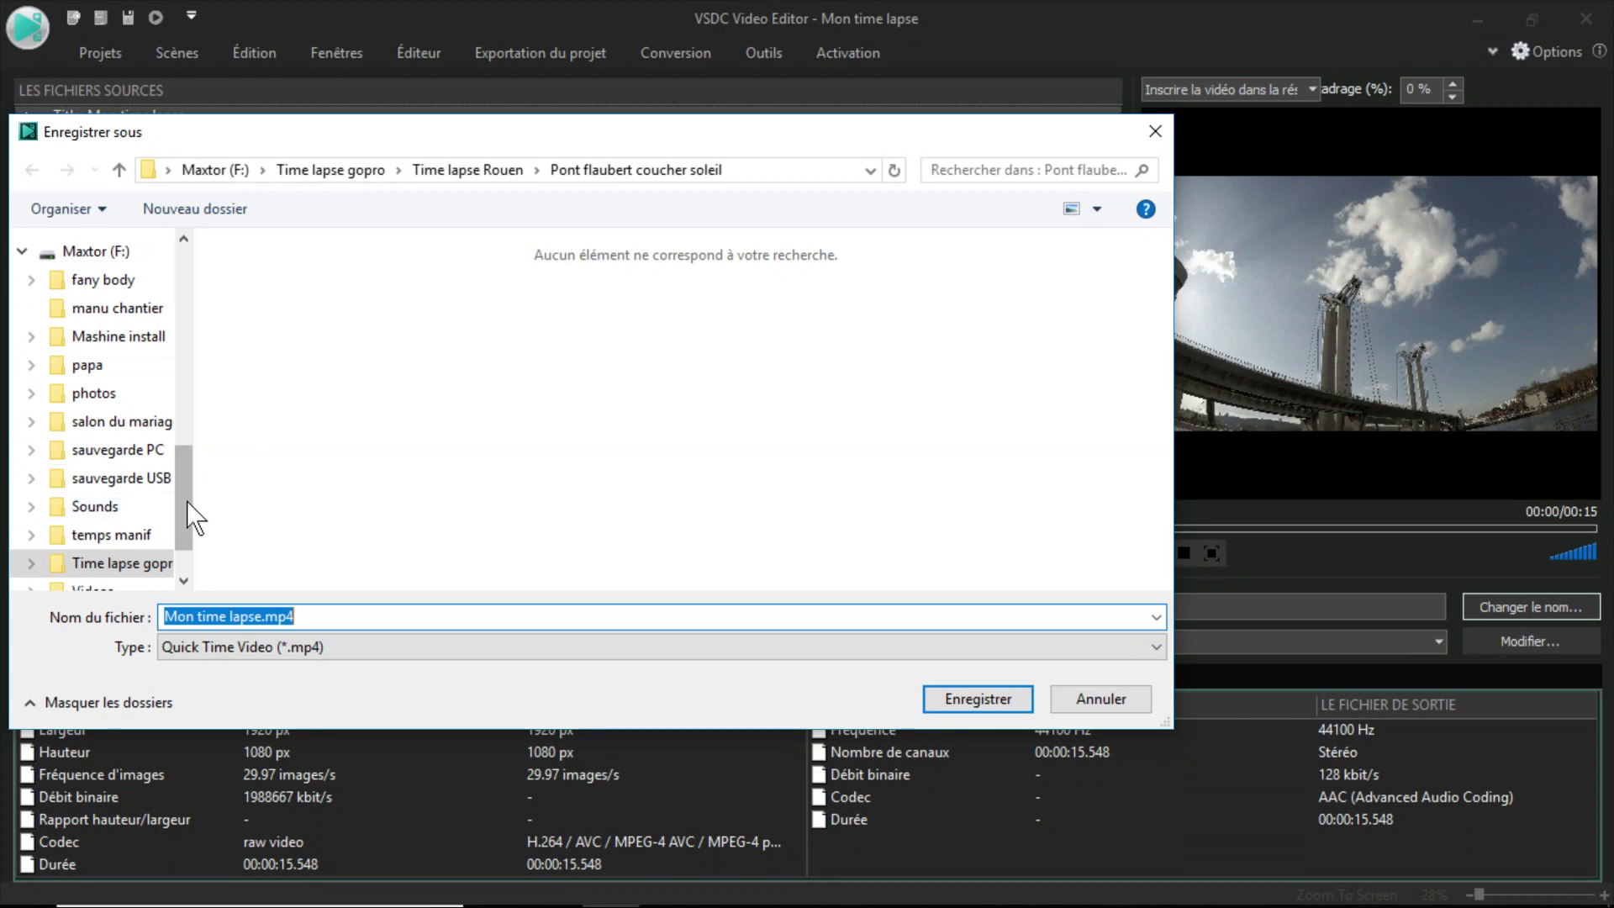
pyautogui.scroll(-1, 185, 513)
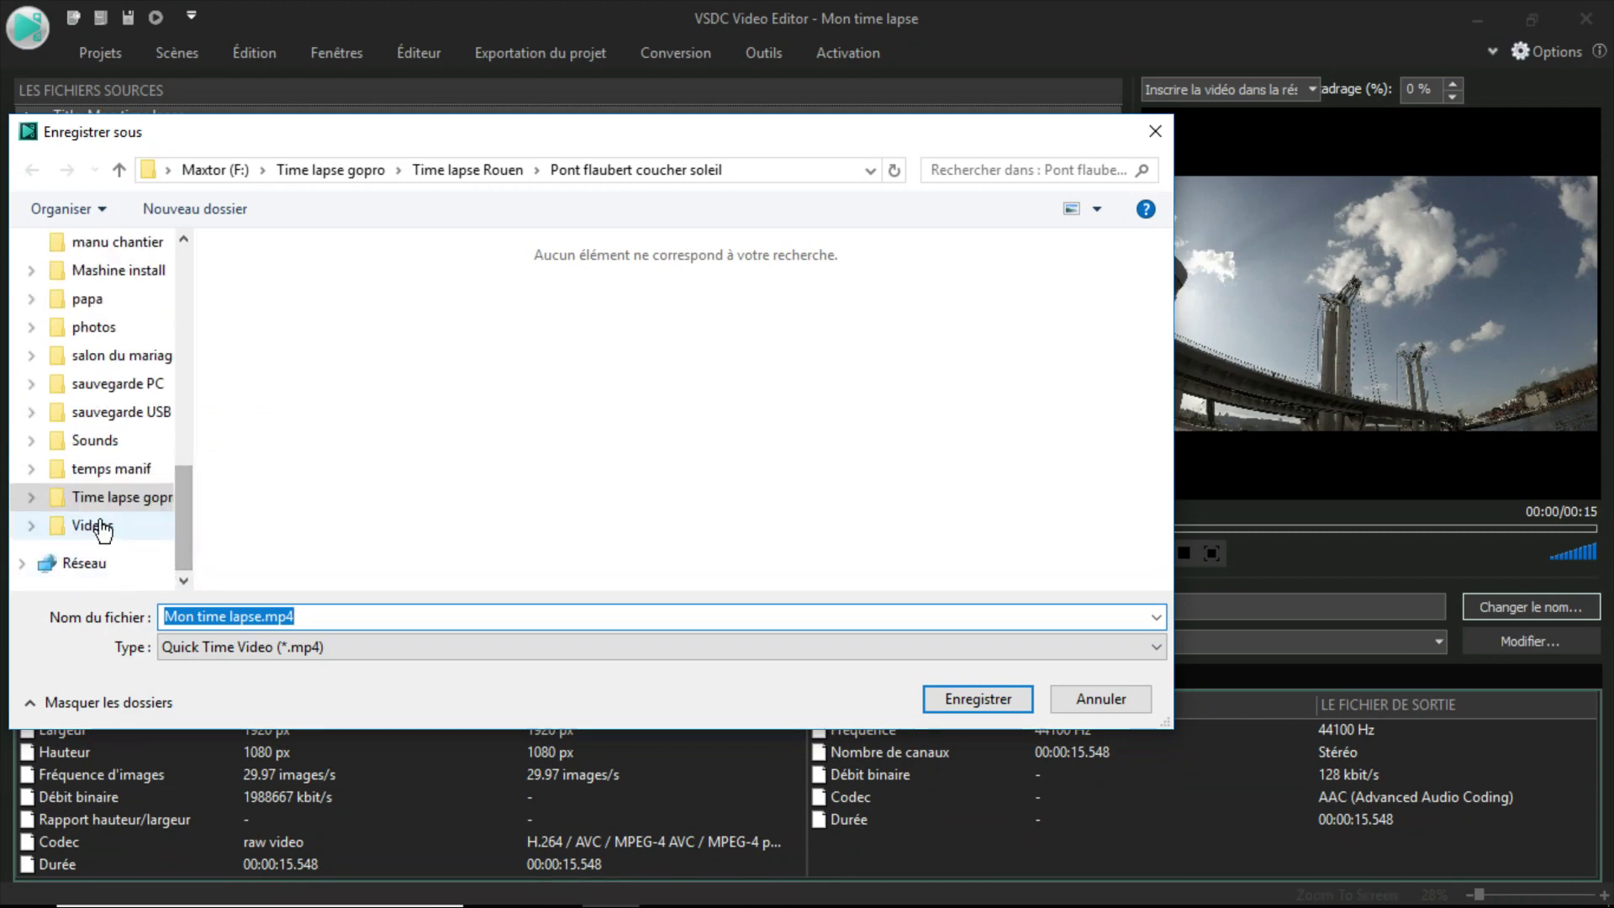
pyautogui.click(91, 524)
pyautogui.doubleClick(271, 278)
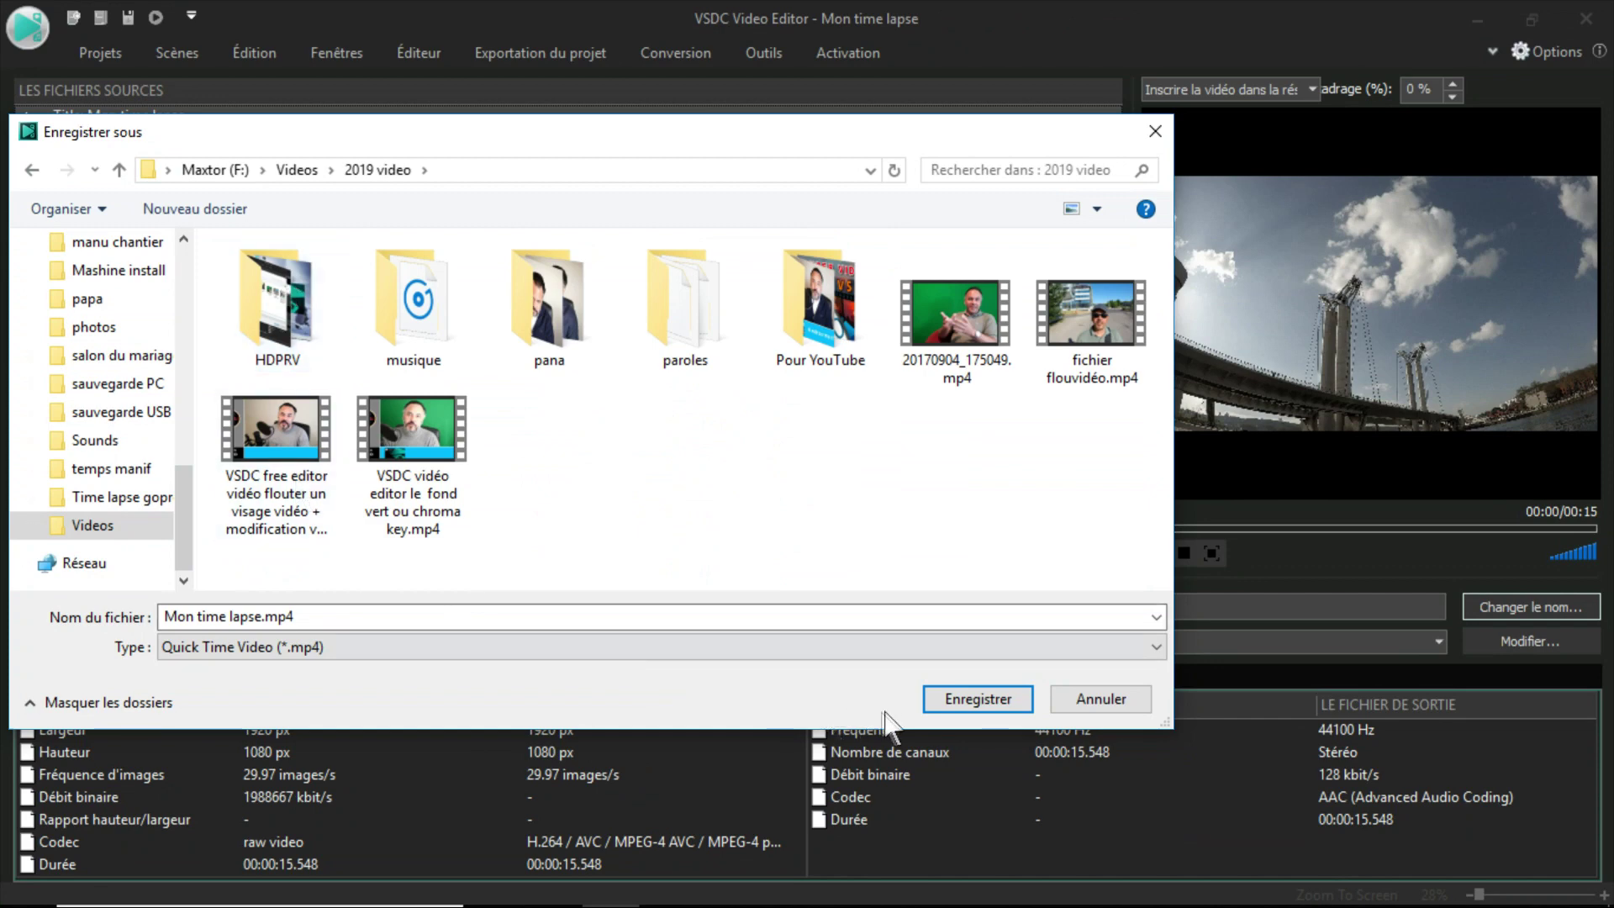
pyautogui.click(964, 701)
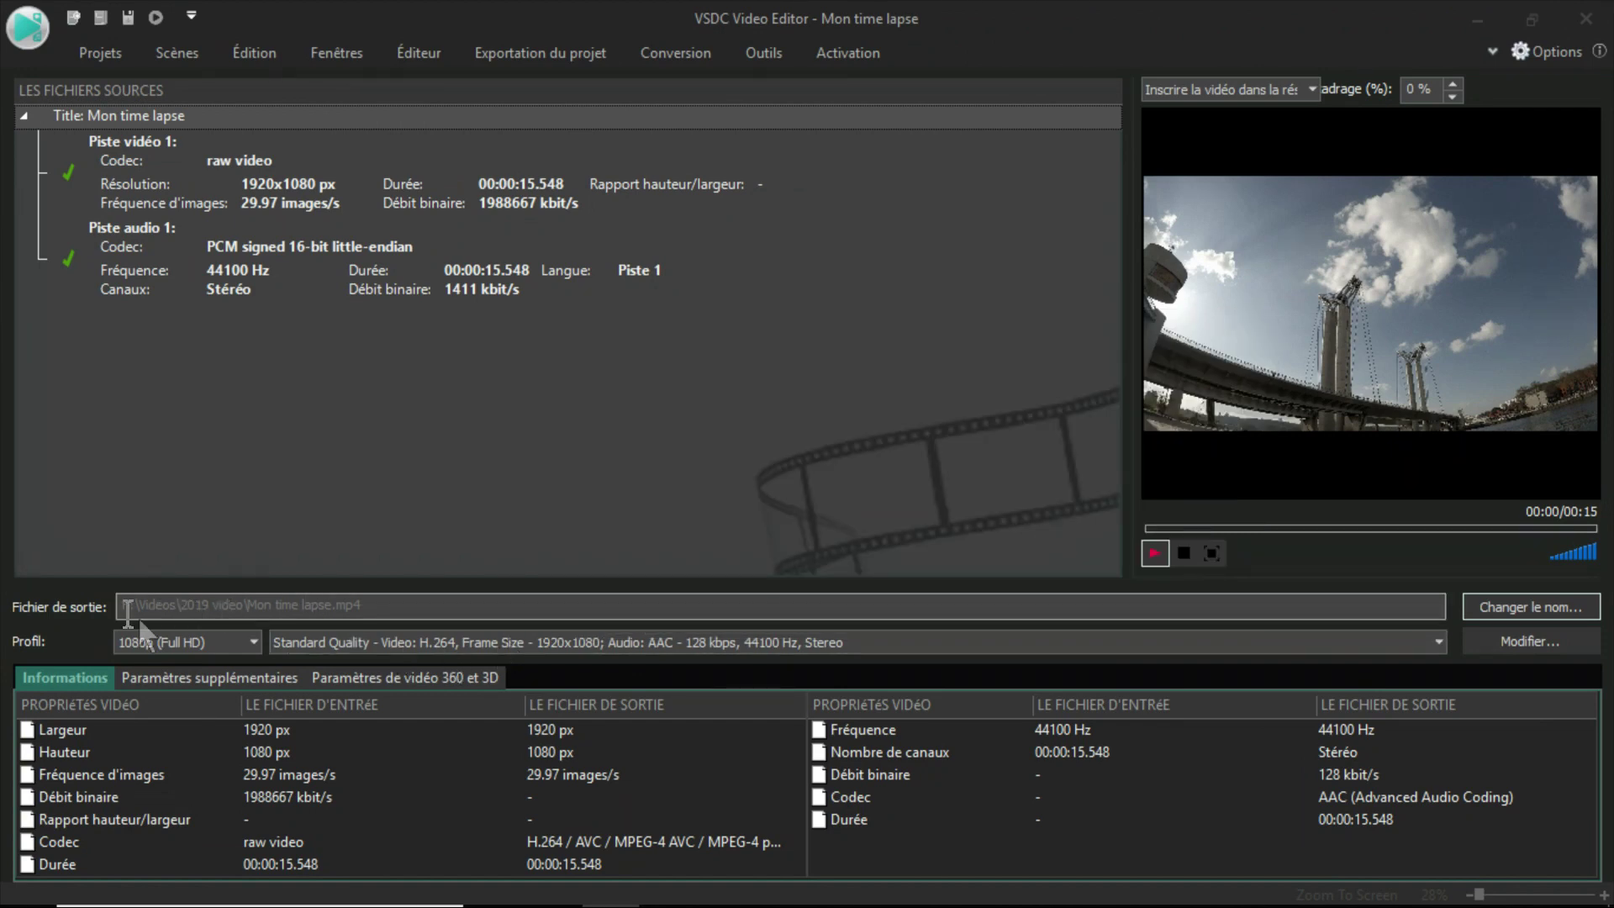
# Export the project without the premium features and open the "2019 video" folder in File Explorer.
pyautogui.click(557, 53)
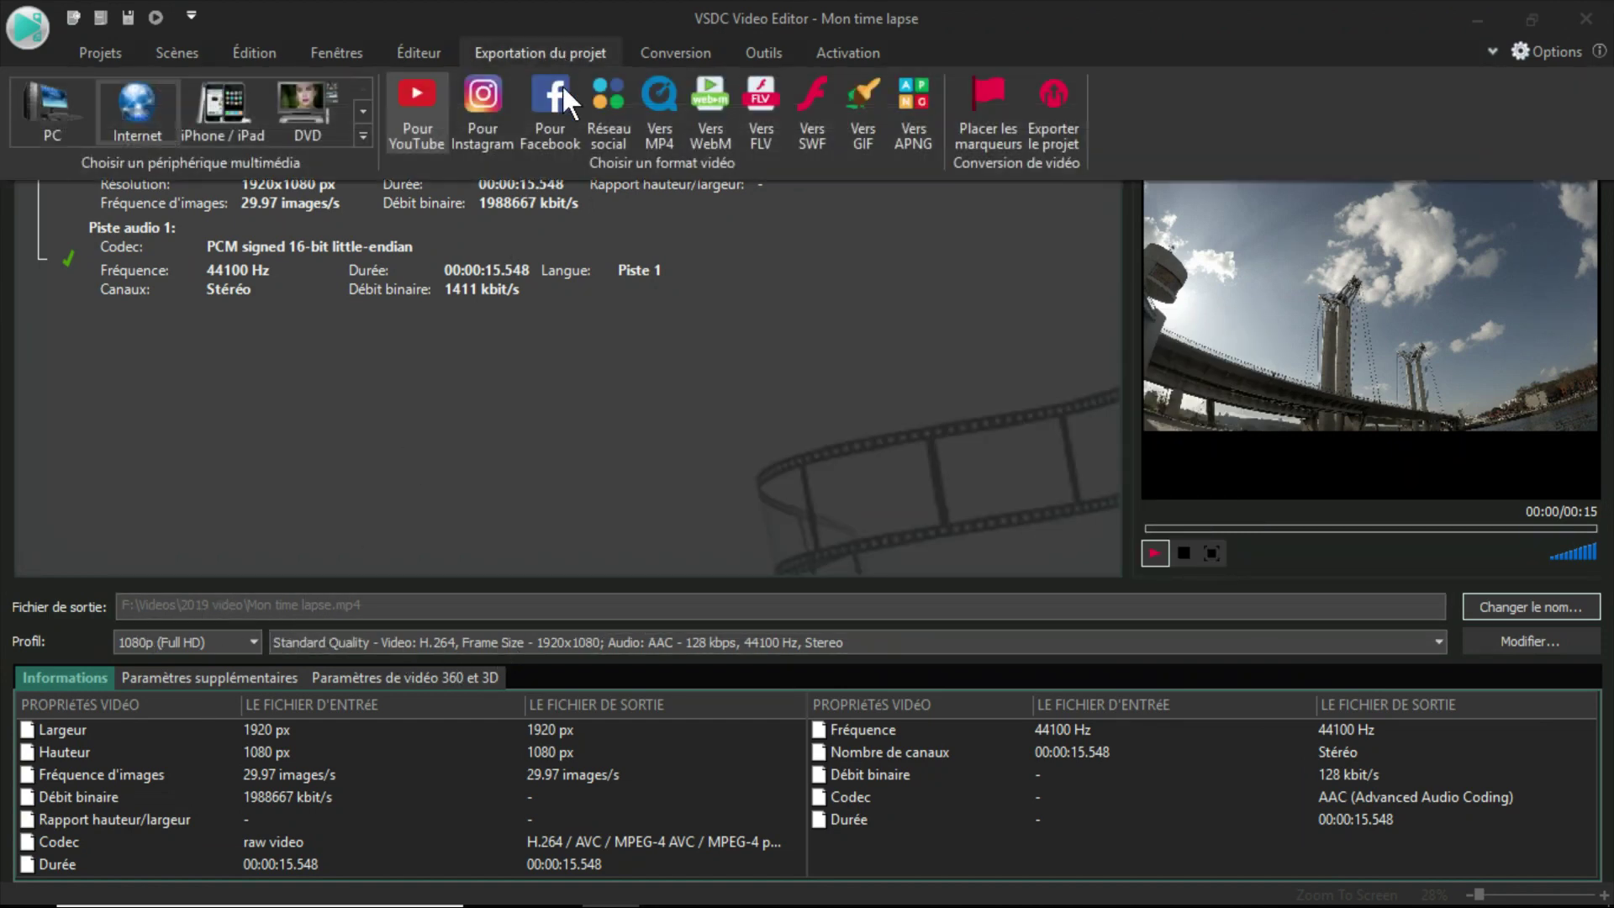
pyautogui.click(1047, 135)
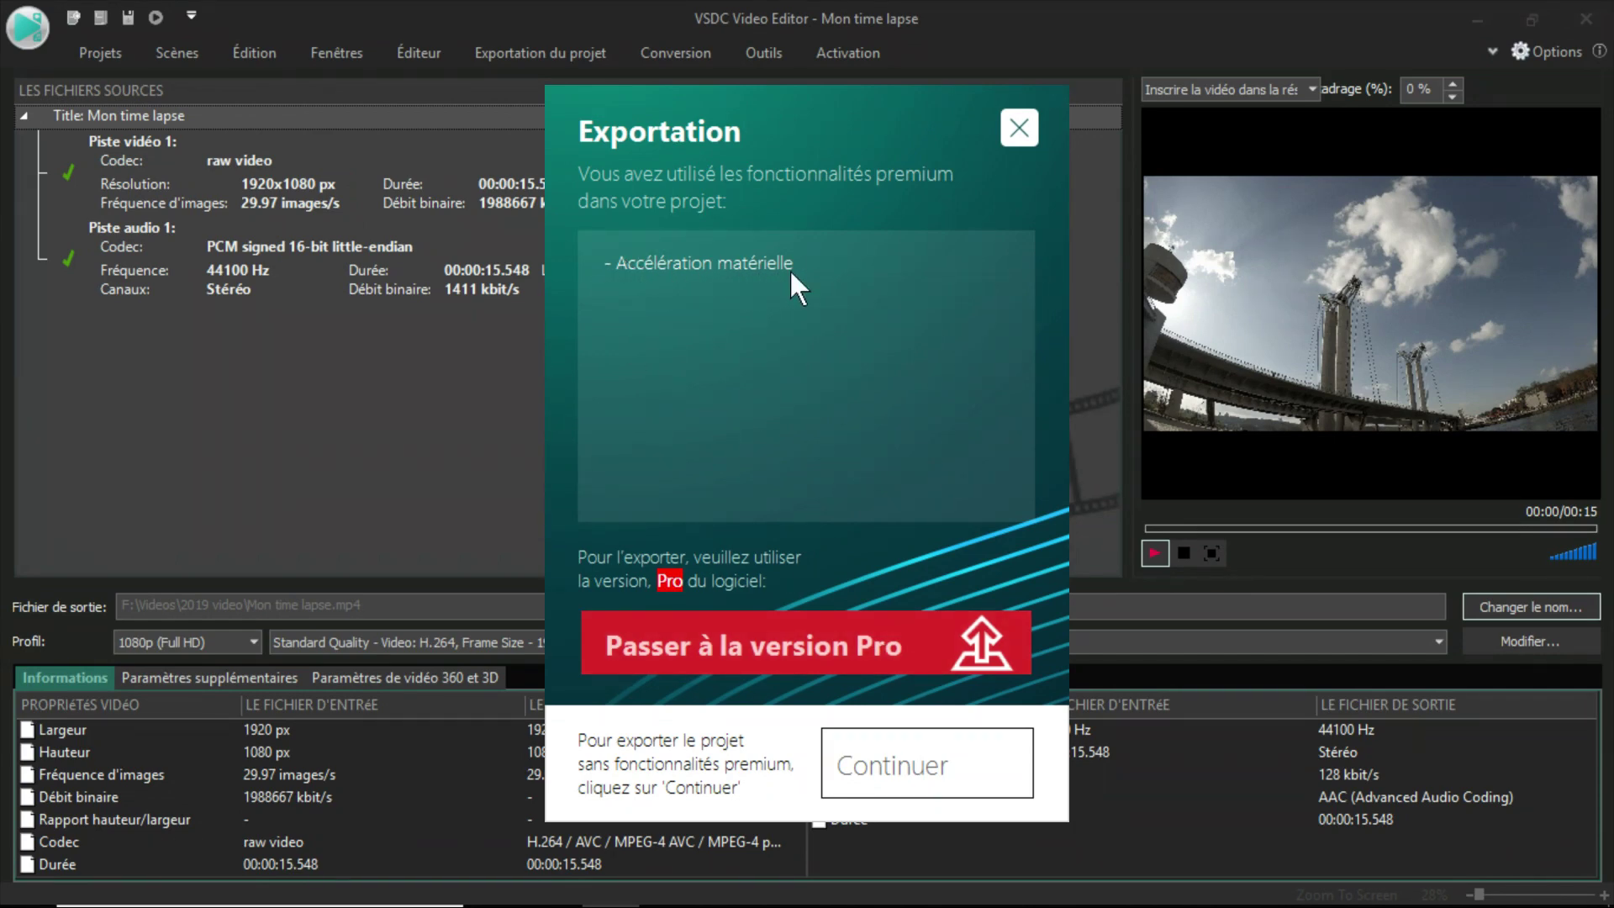
pyautogui.click(896, 781)
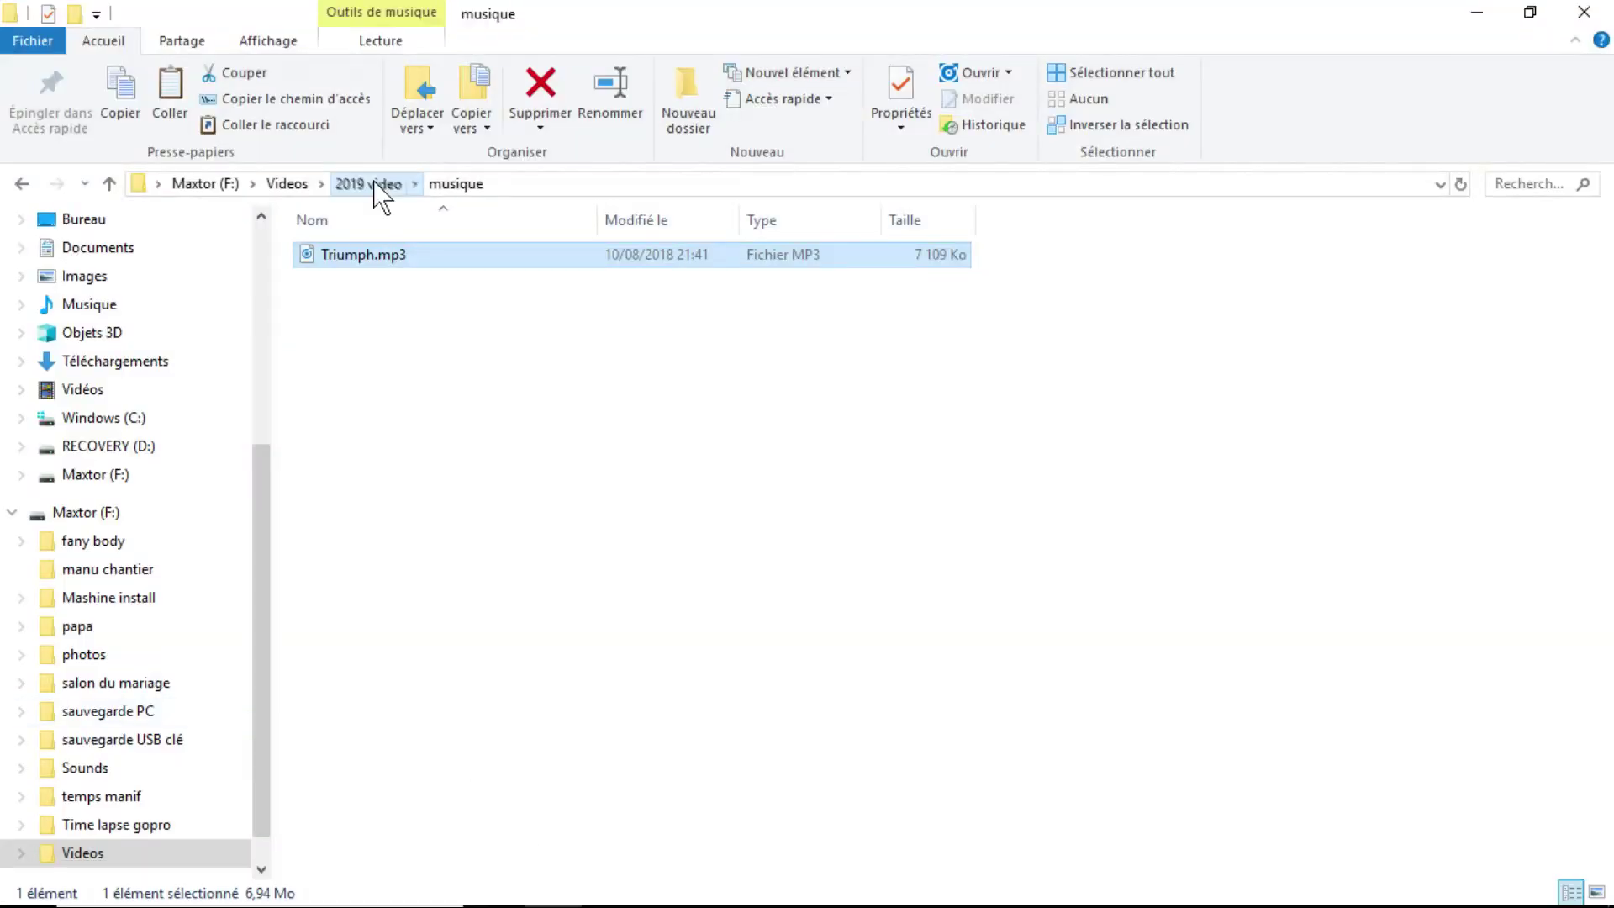
pyautogui.click(370, 185)
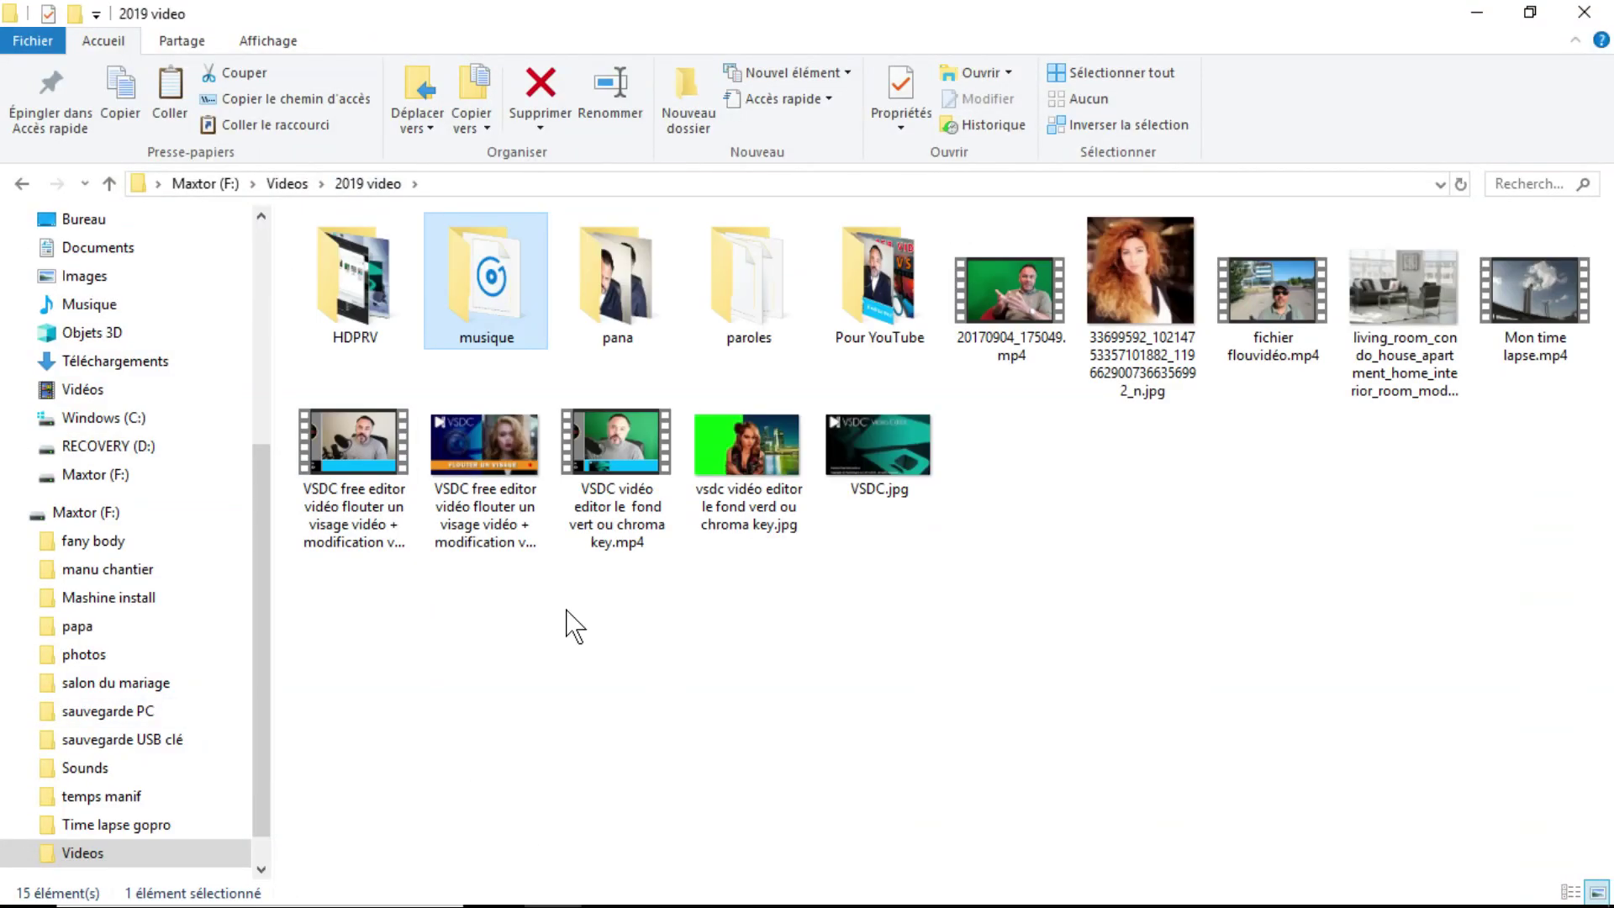